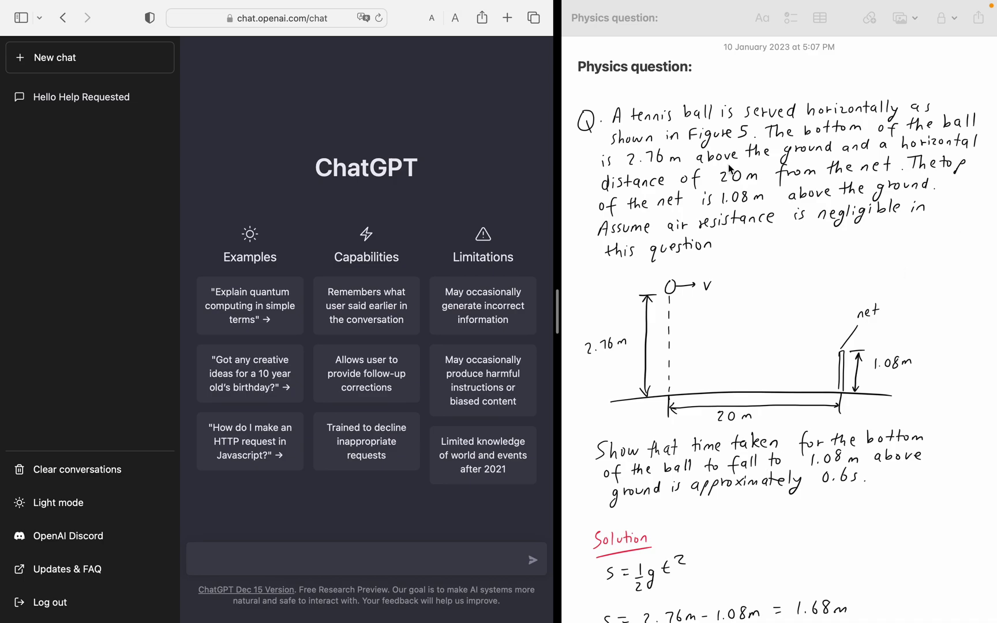
Send a 'Hello' greeting to ChatGPT.
scroll(730, 169, down, 2)
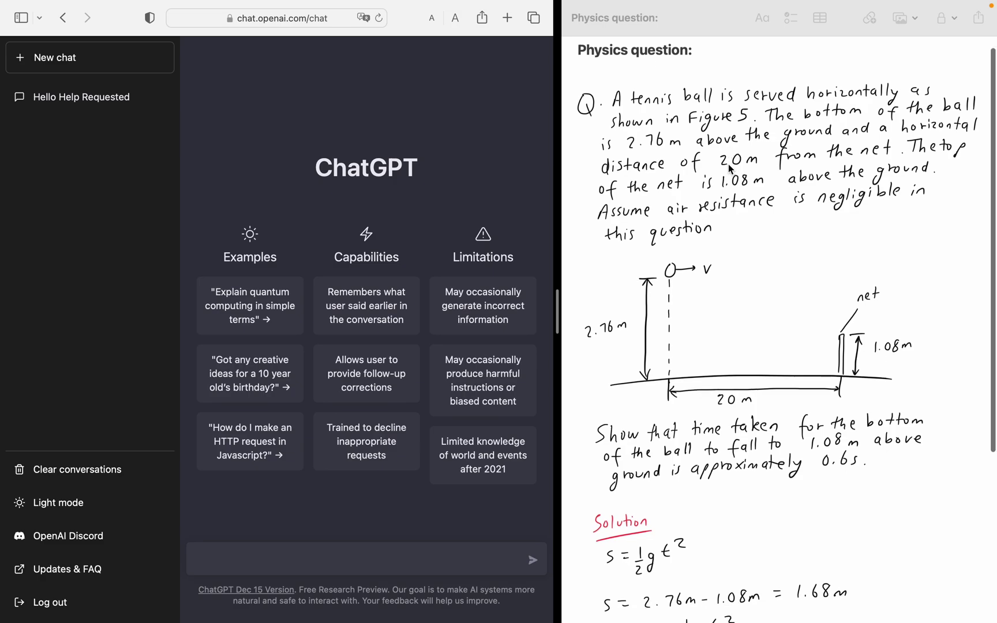
scroll(730, 169, up, 2)
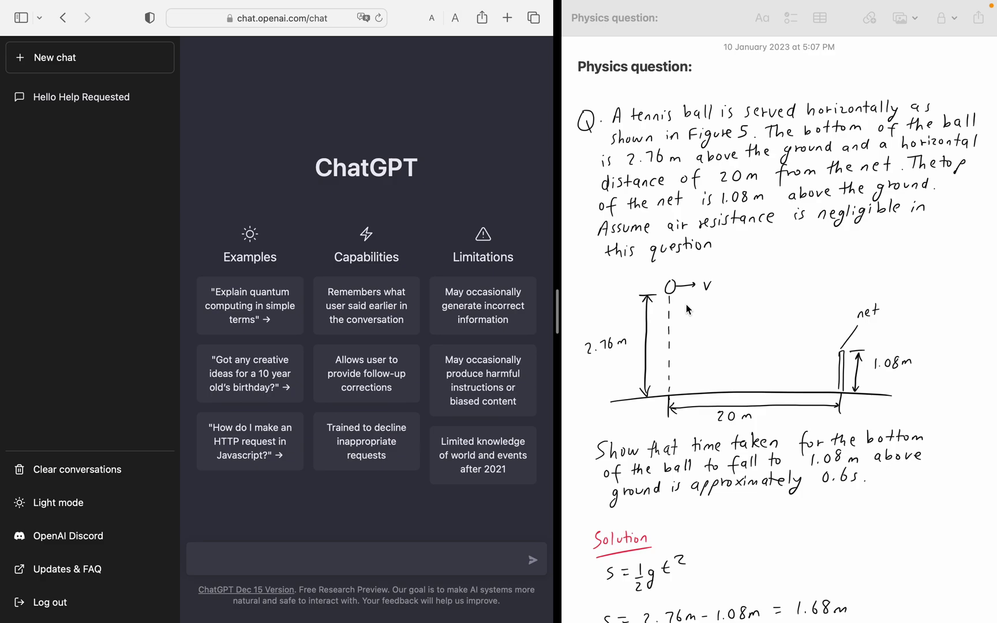
scroll(686, 304, down, 5)
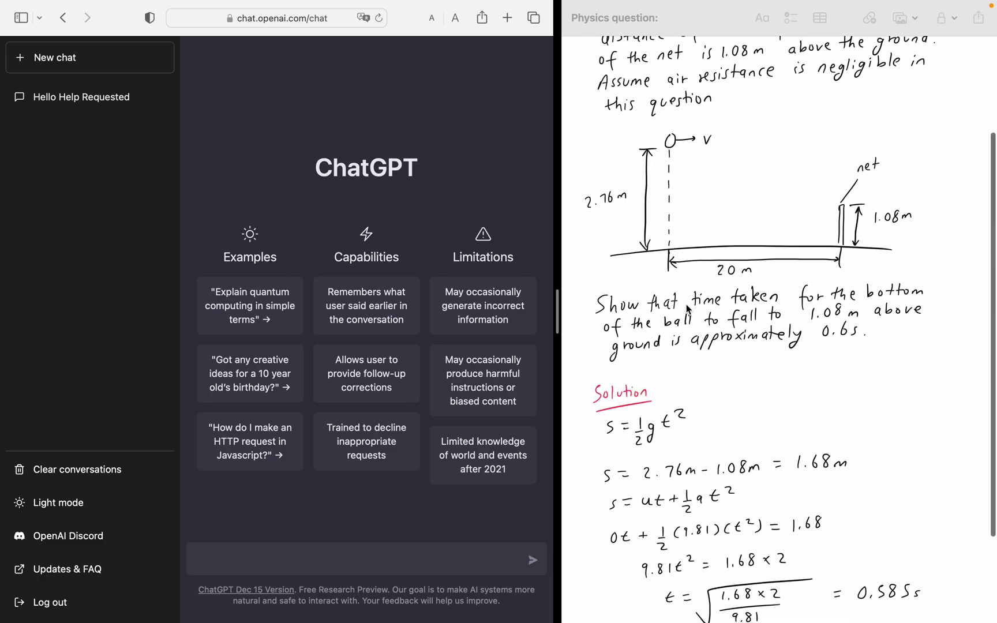
scroll(687, 310, down, 2)
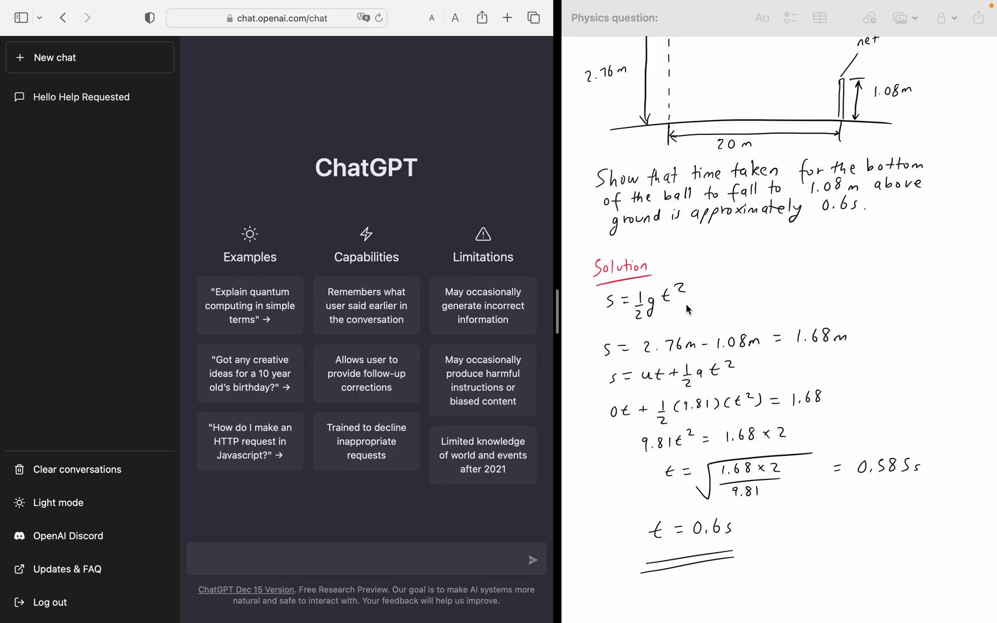
scroll(686, 305, up, 6)
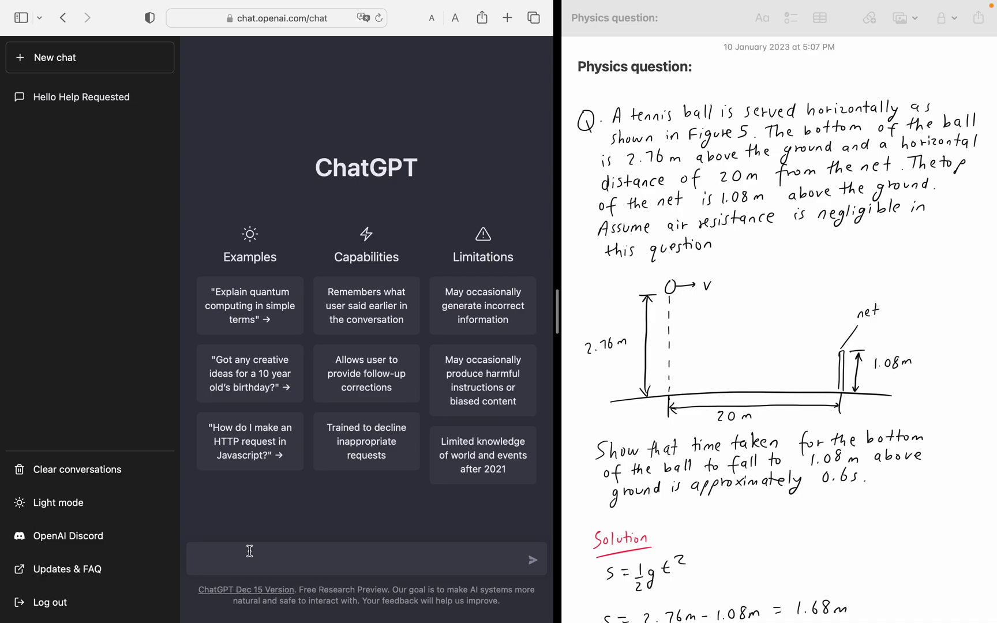
text(A)
key(BackSpace)
text(Hello)
key(Return)
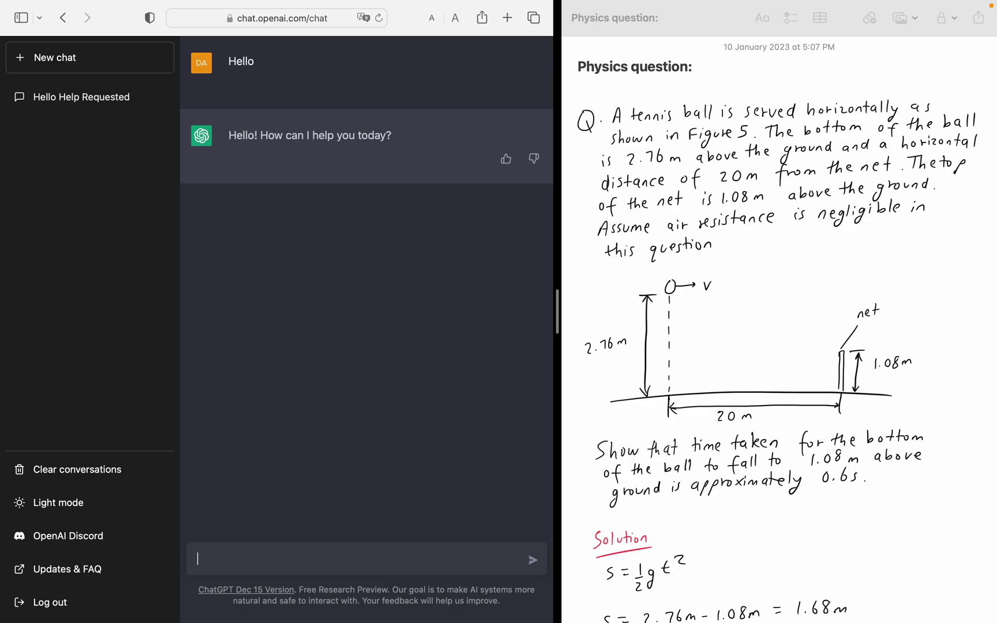
Ask ChatGPT 'do you know about SUVAT equations?'.
text(do yu)
key(BackSpace)
text(ou know about )
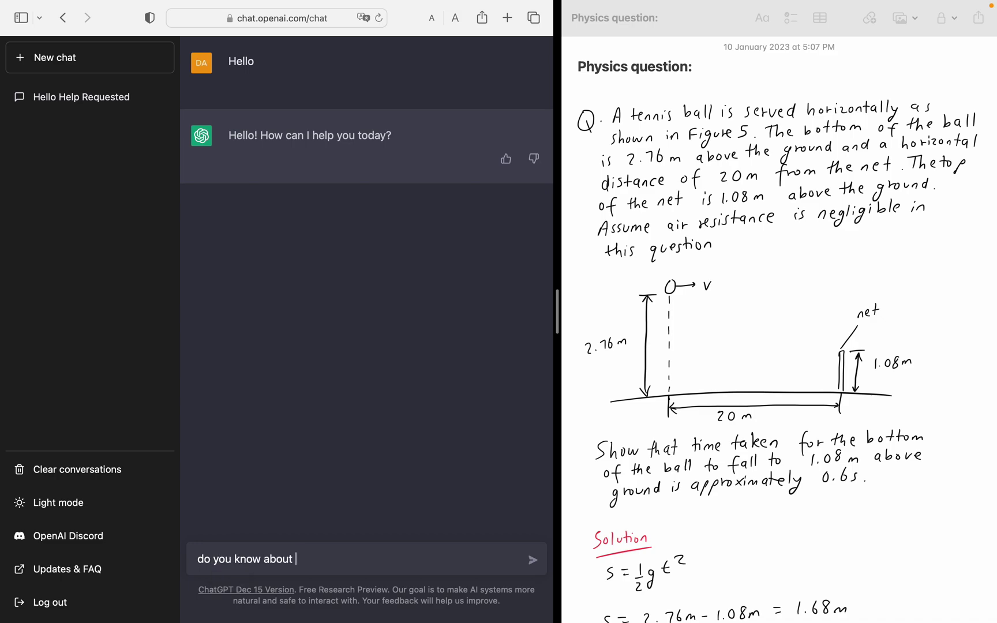
text(SUVAT equations?)
key(Return)
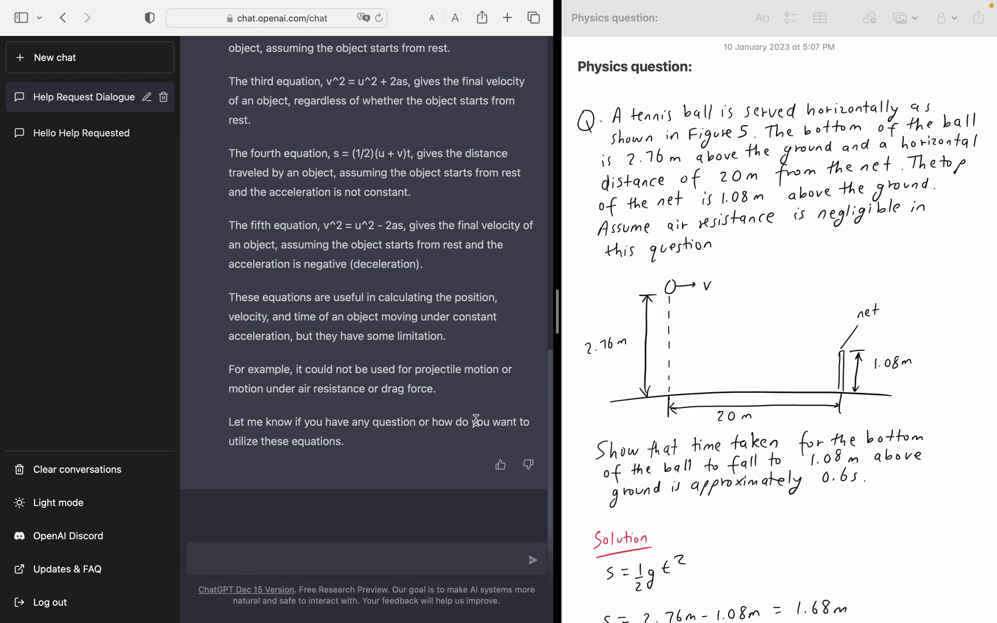
Send 'I have a physics question related to the concept of SUVAT equations'.
text(I have a physics question relate)
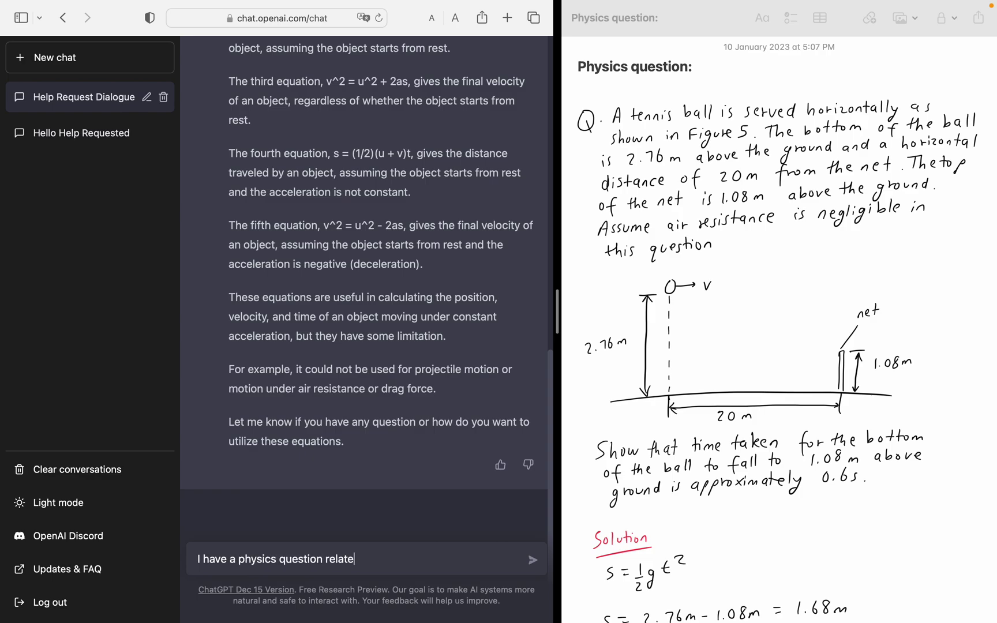
text(d to the concept of SUVAT)
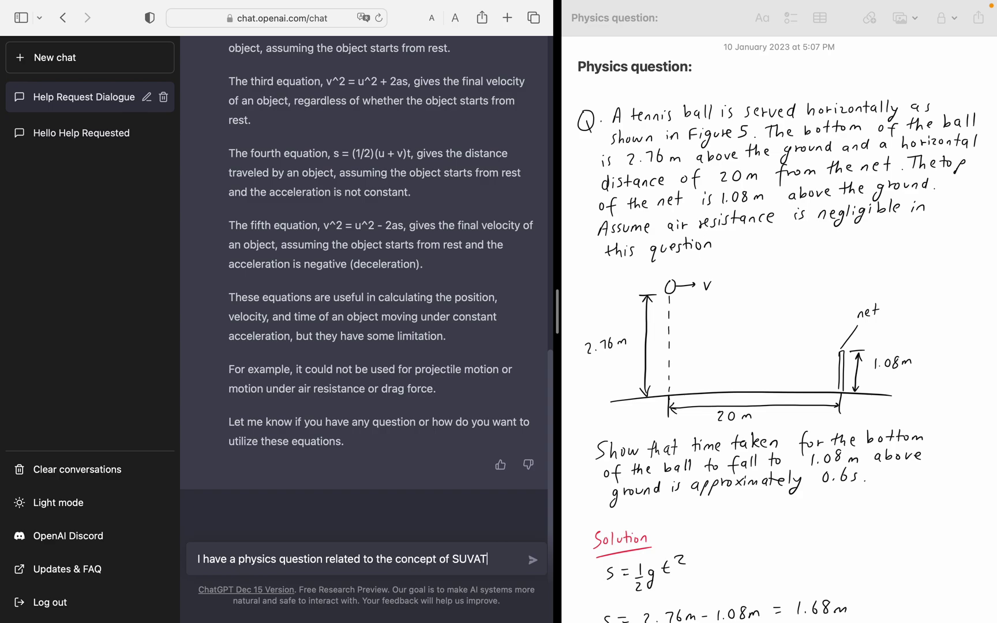
text( equations)
key(Return)
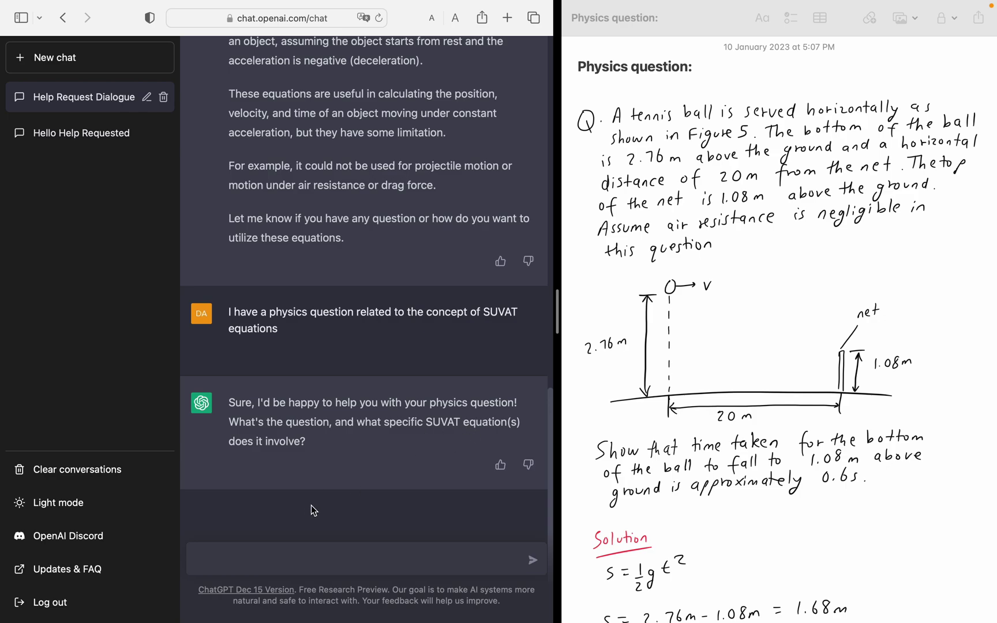
Draft the horizontally served tennis-ball question: 2.76m high, 20m away, fall to 1.08m in about 0.6s.
text(Here is the question)
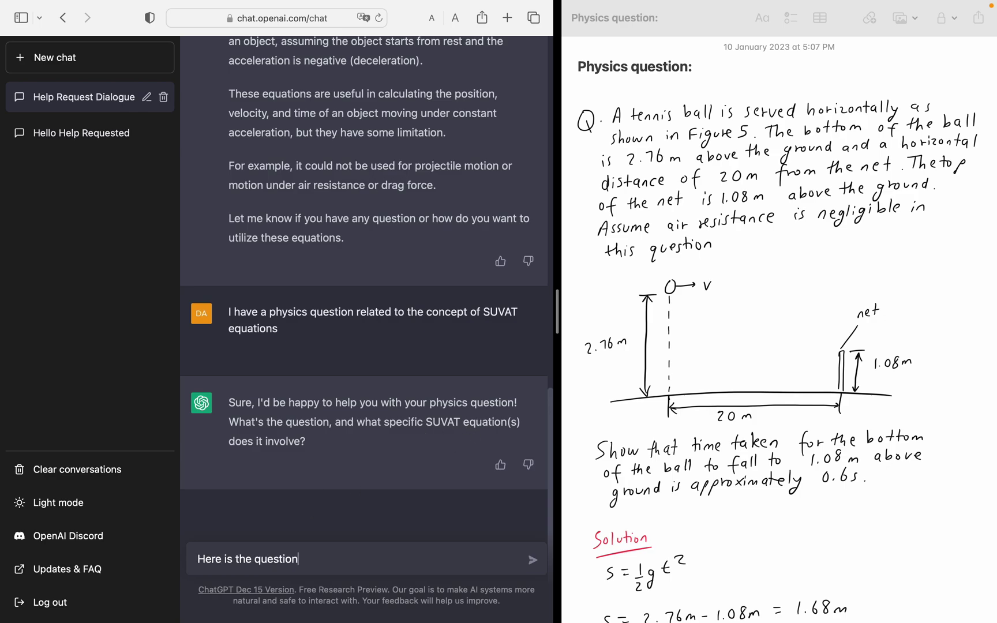
text(, a tennis ball is served )
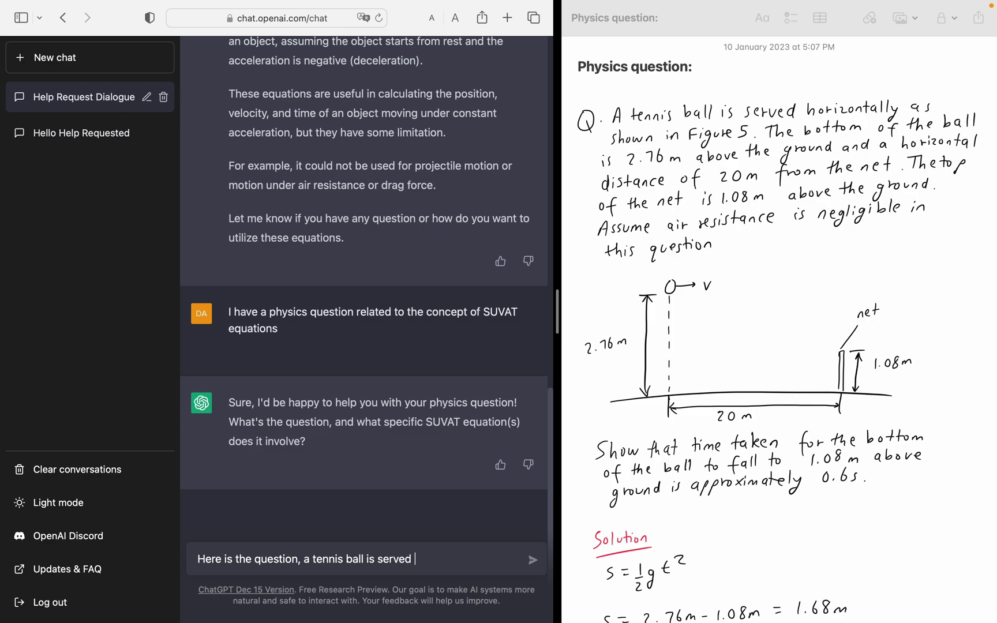
text(horizon)
text(tally )
text(as )
text(sh)
text(w)
key(BackSpace)
key(BackSpace)
key(BackSpace)
key(BackSpace)
key(BackSpace)
text(. The b)
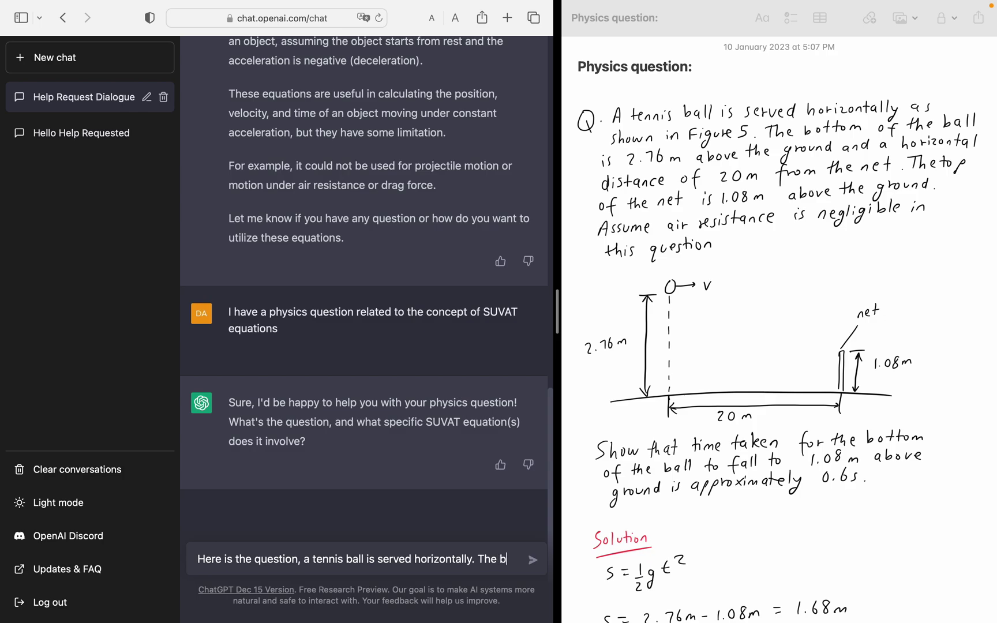
text(ottom o)
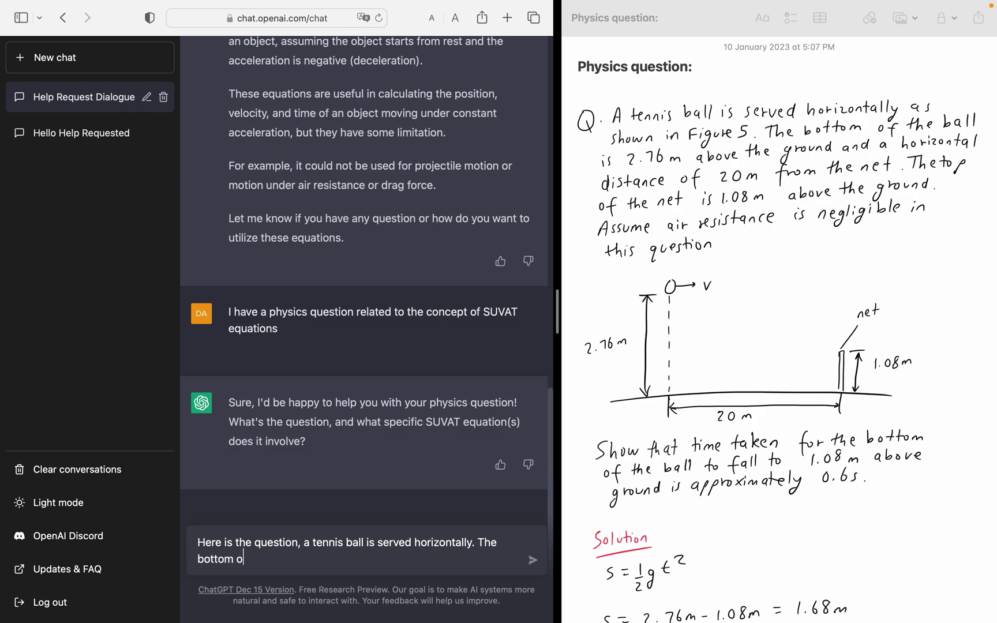
text(f the ball is 2.76m above the )
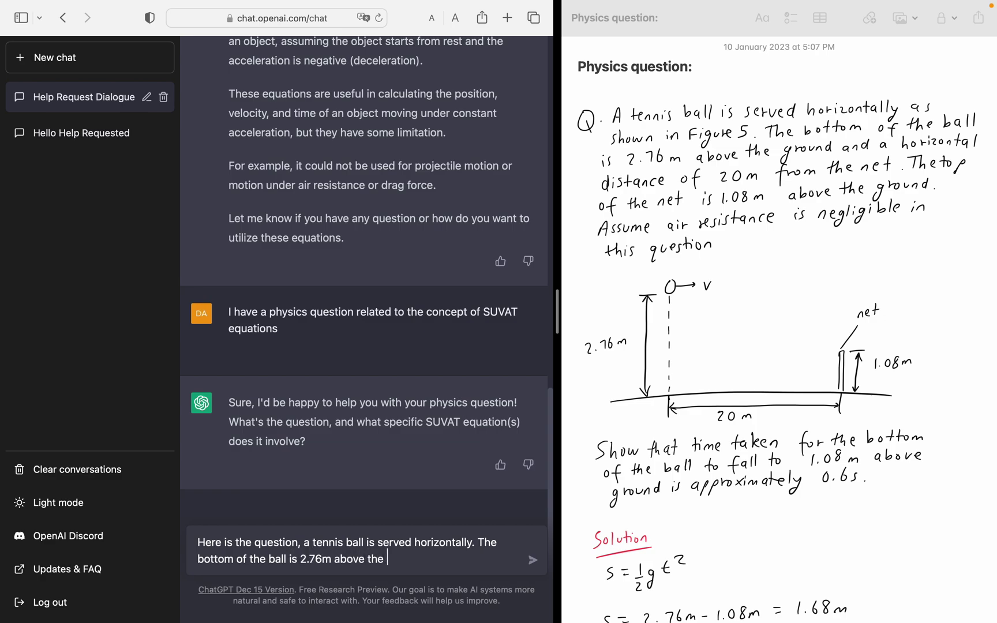
text(ground and a hori)
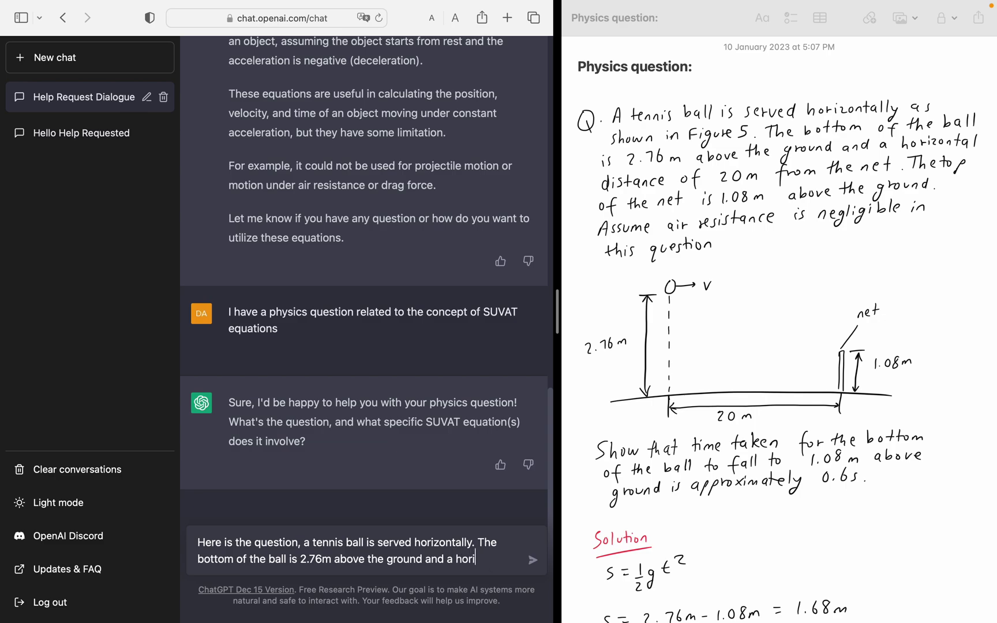
text(zontal distance of 20)
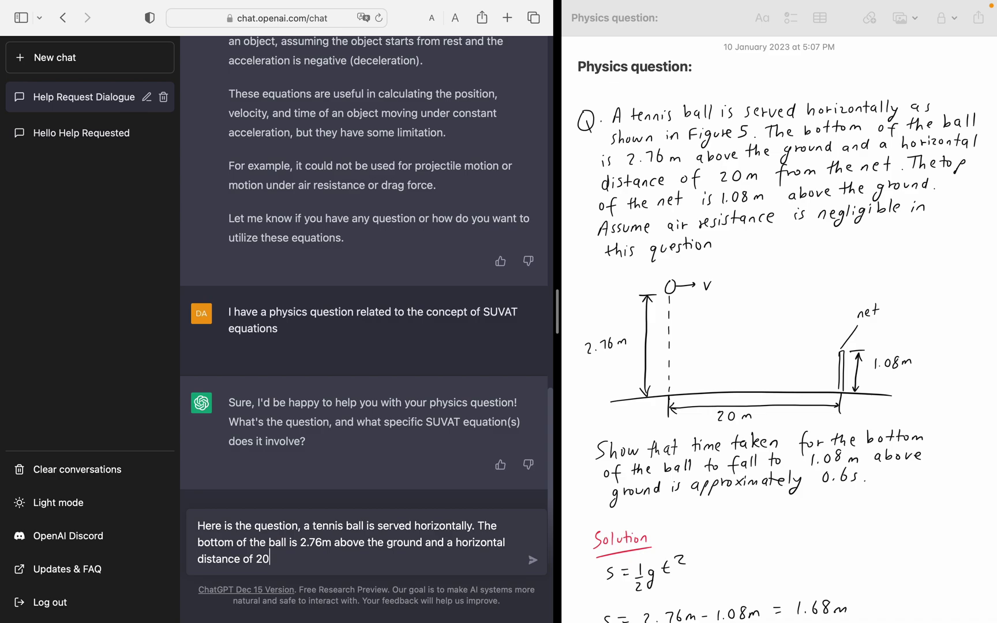
text(m from the net. The top)
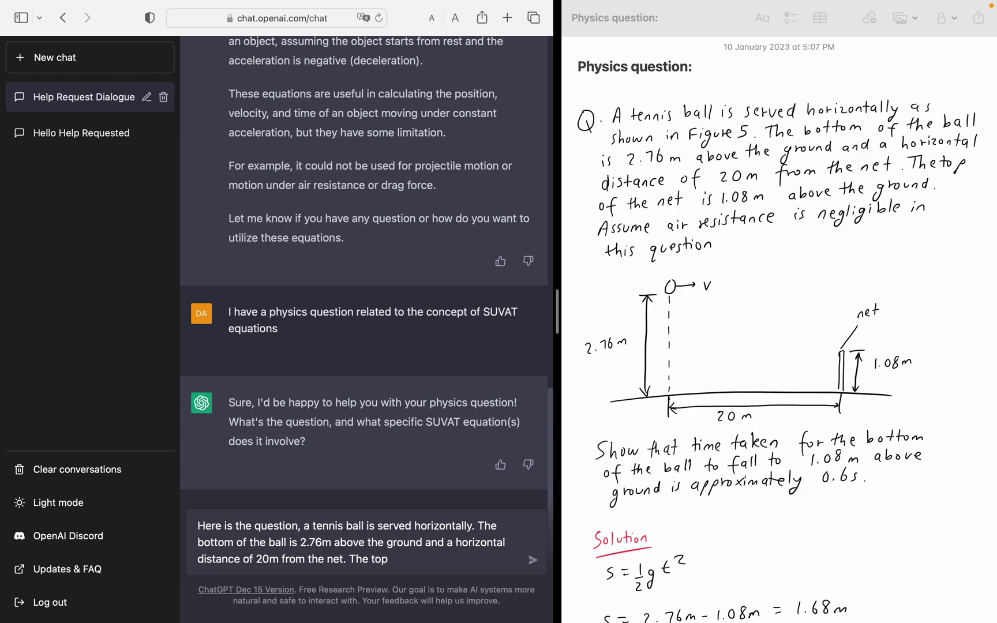
text( of the net is 1.08m )
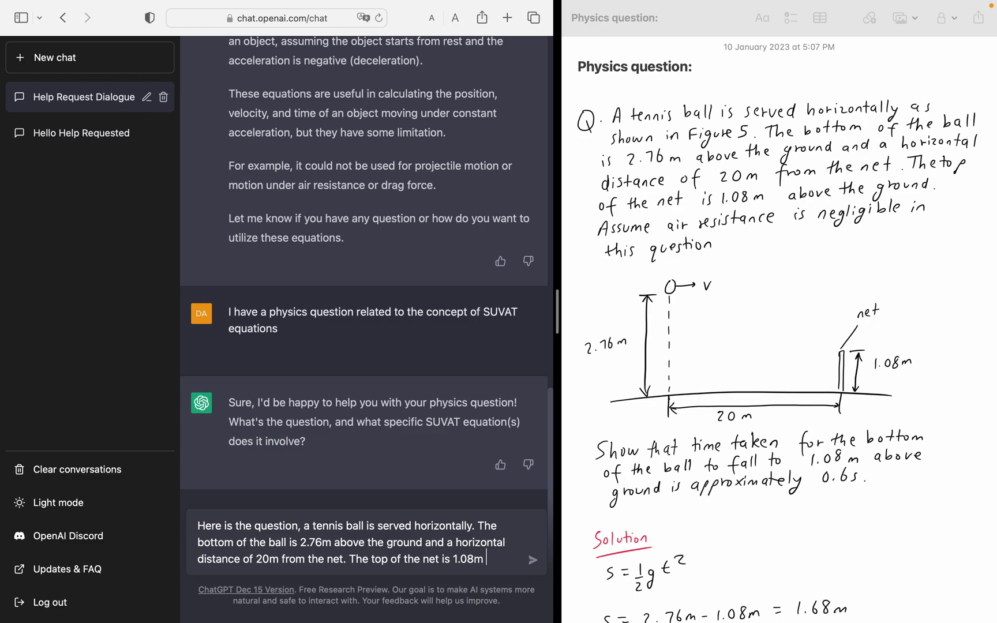
text(above the grou)
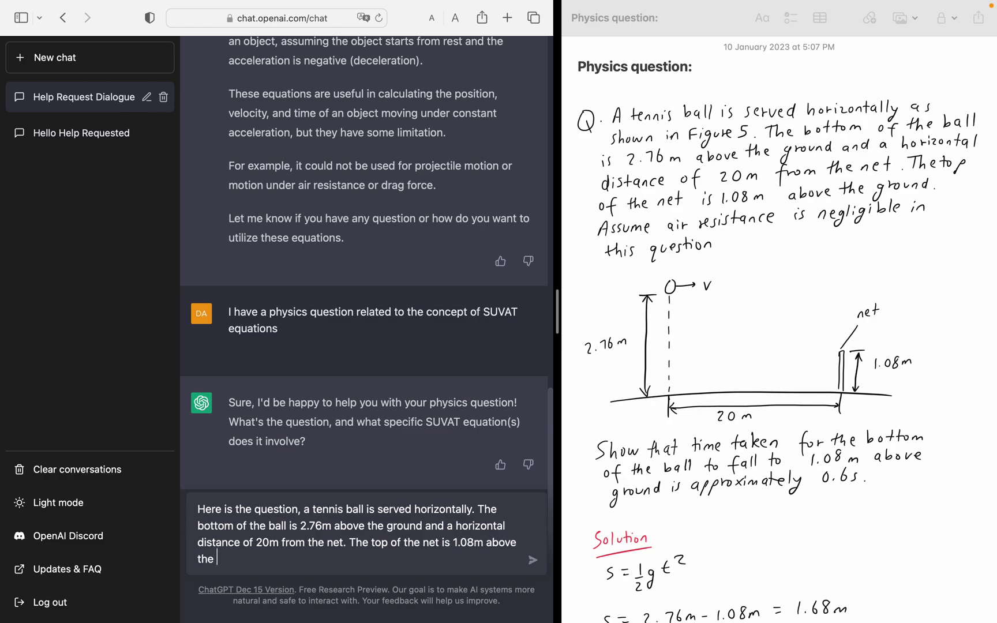
text(nd. Assume air res)
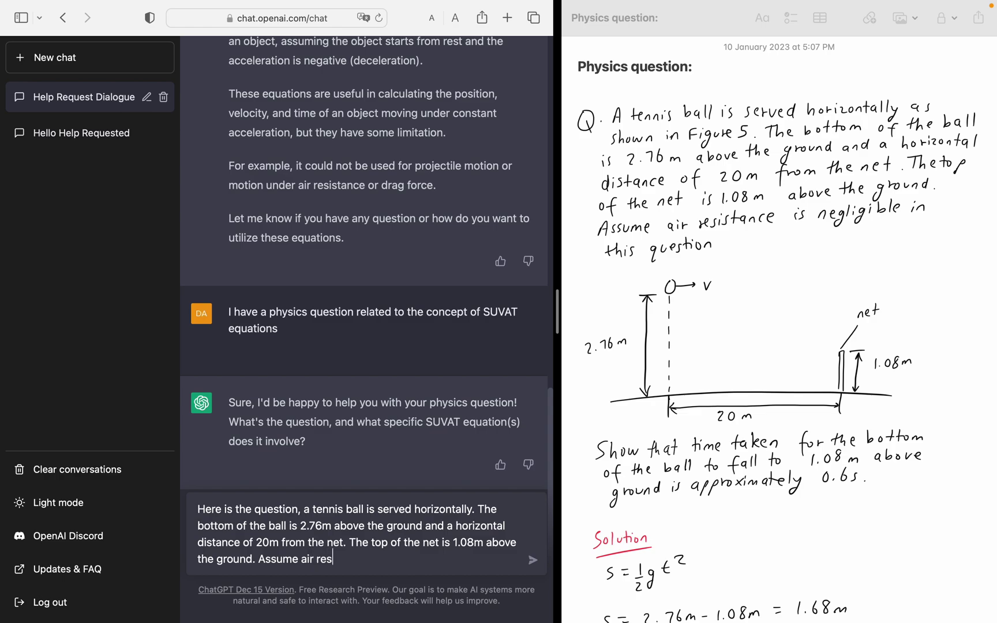
text(istance is negligible )
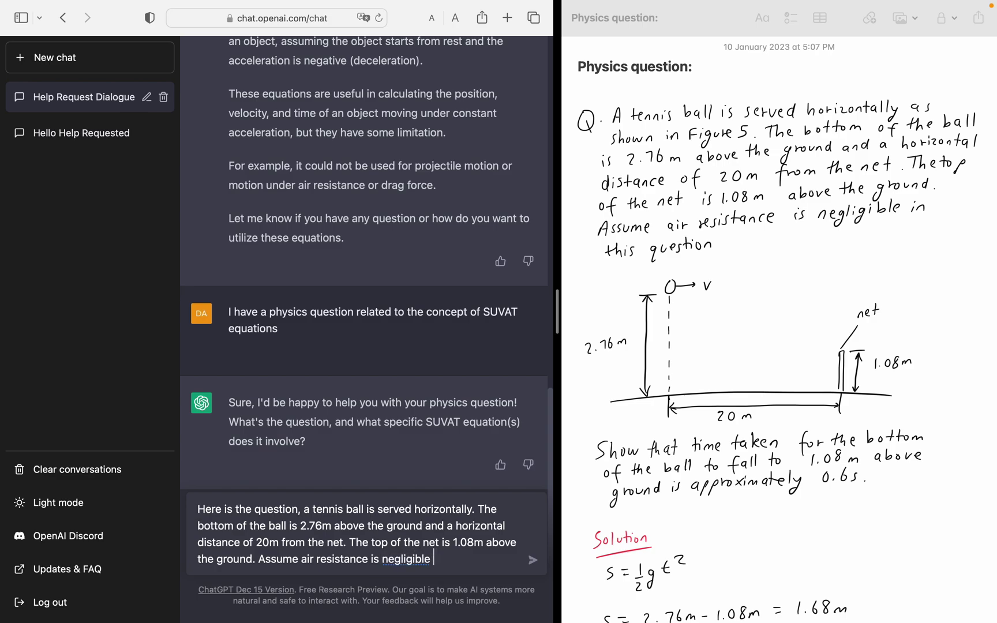
text(in thei)
key(BackSpace)
key(BackSpace)
text(is question. Sow)
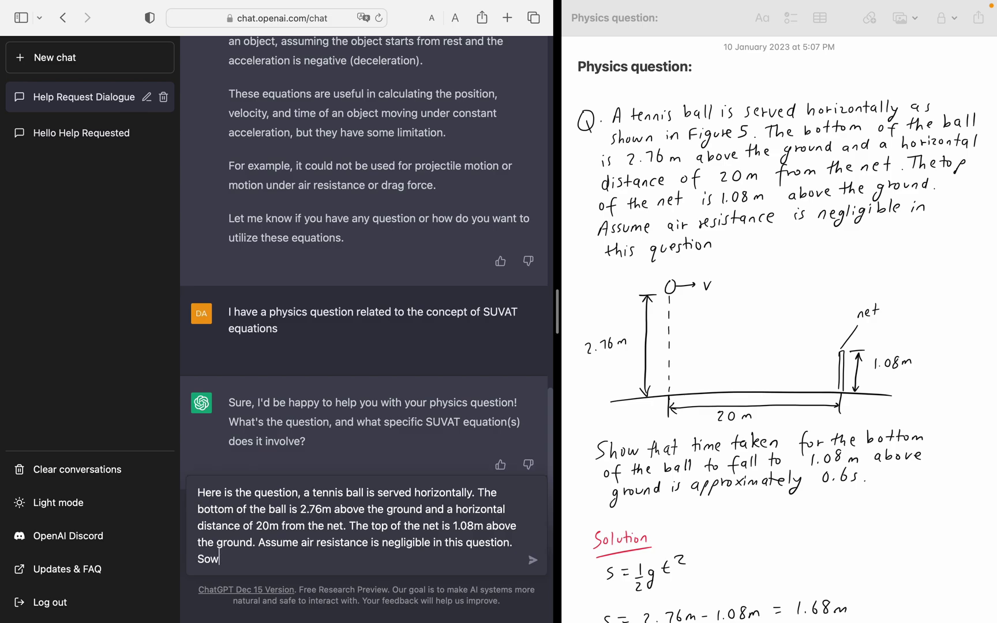
key(BackSpace)
key(BackSpace)
text(how tg)
key(BackSpace)
text(hat time taken for)
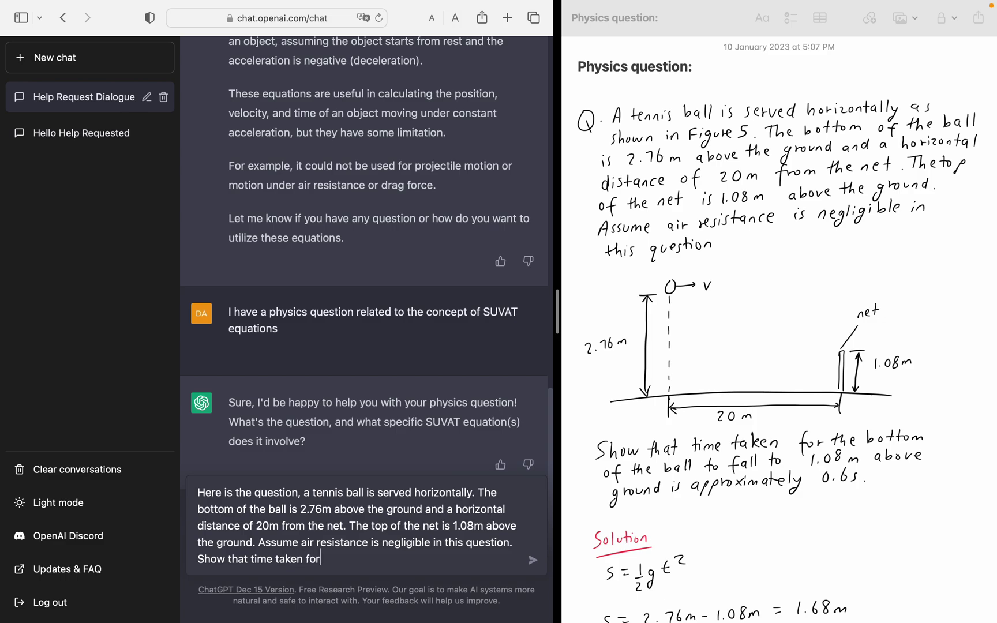
text( the bottom of the ba)
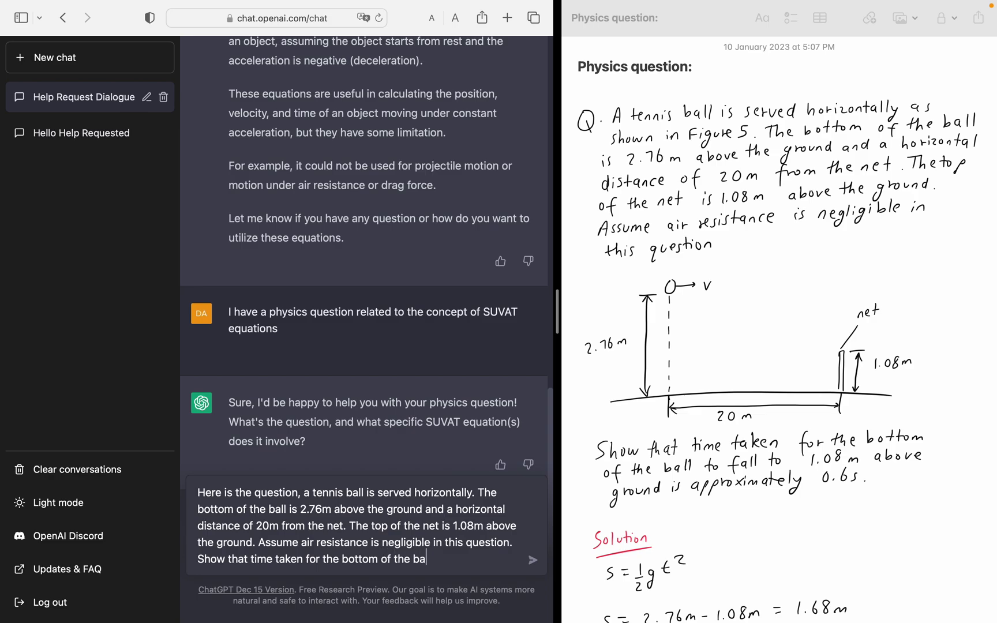
text(ll to fall to 1.08m above )
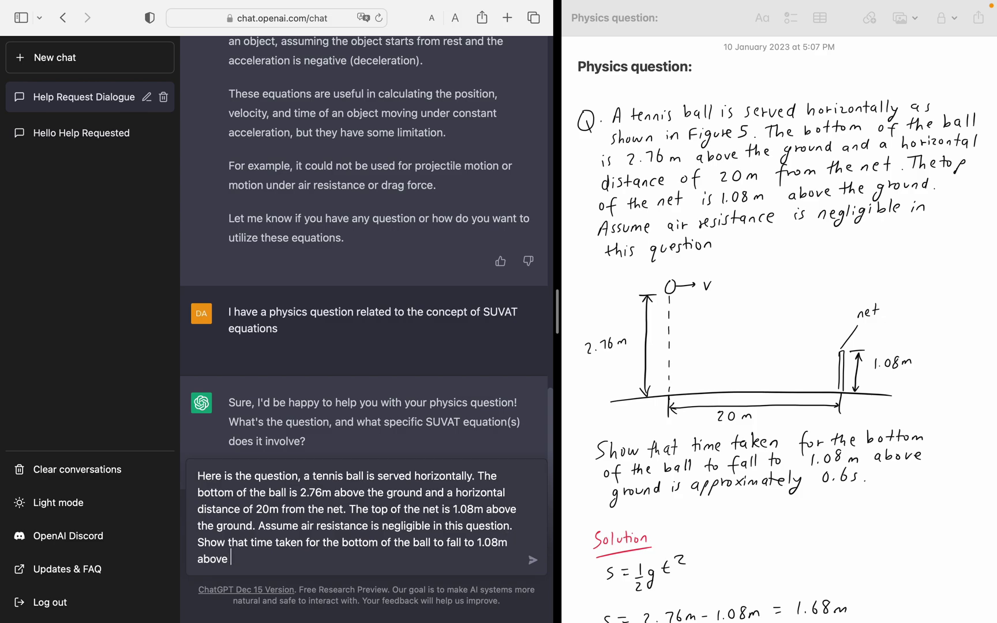
text(ground in approximately )
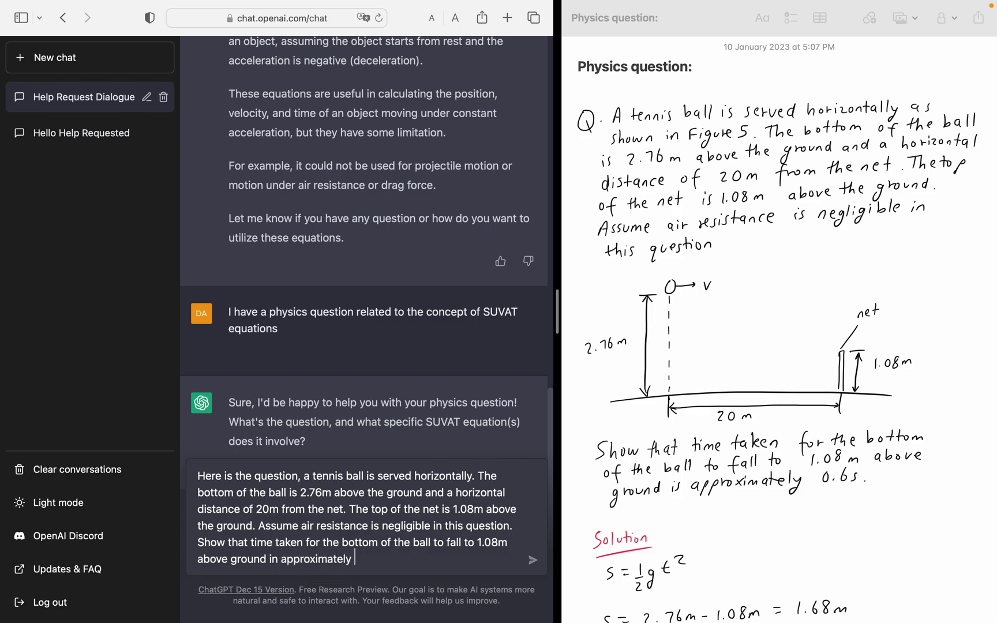
text(0.6s.)
Send the drafted tennis-ball question and let ChatGPT derive t ≈ 0.6s.
key(Return)
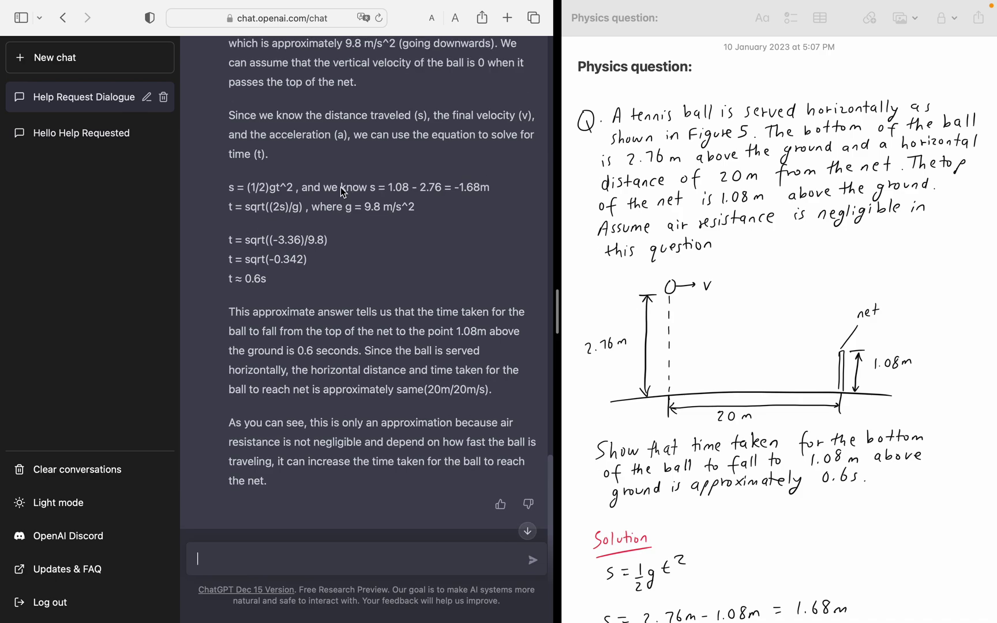
scroll(340, 187, up, 3)
scroll(341, 187, down, 2)
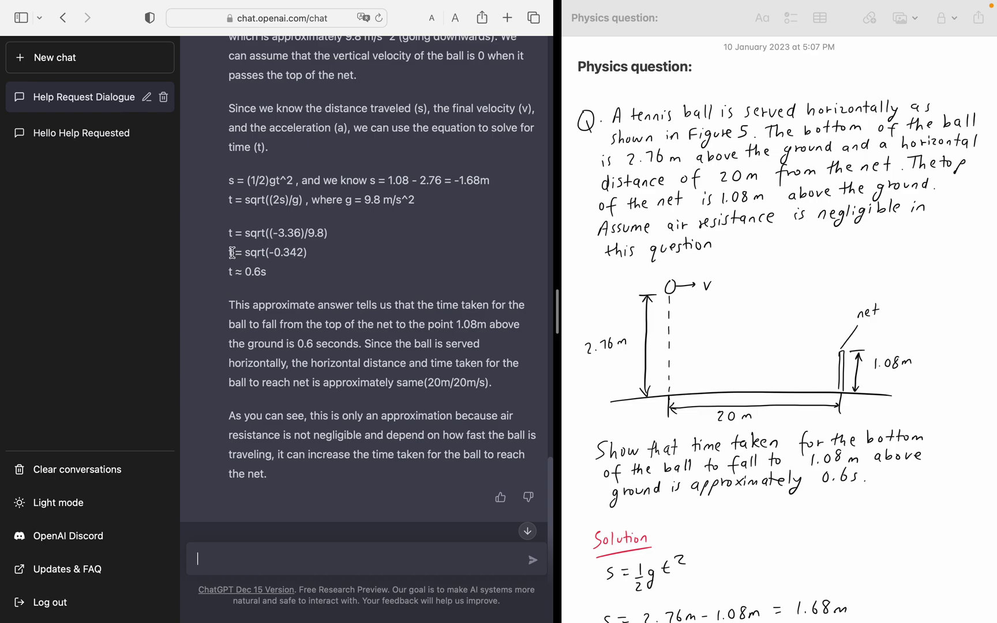
drag(233, 253, 321, 254)
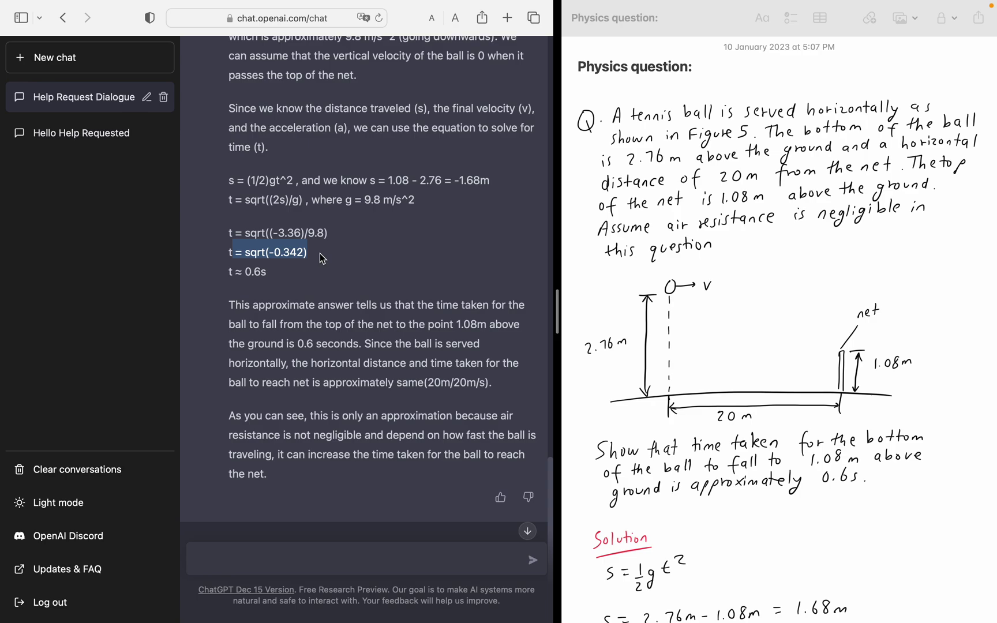
click(320, 253)
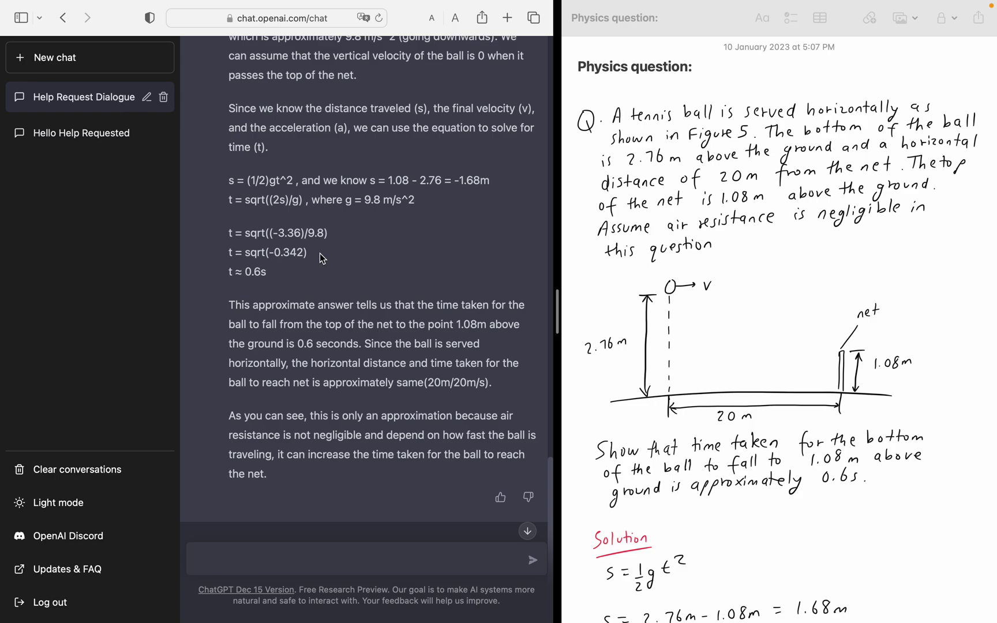
drag(229, 306, 333, 517)
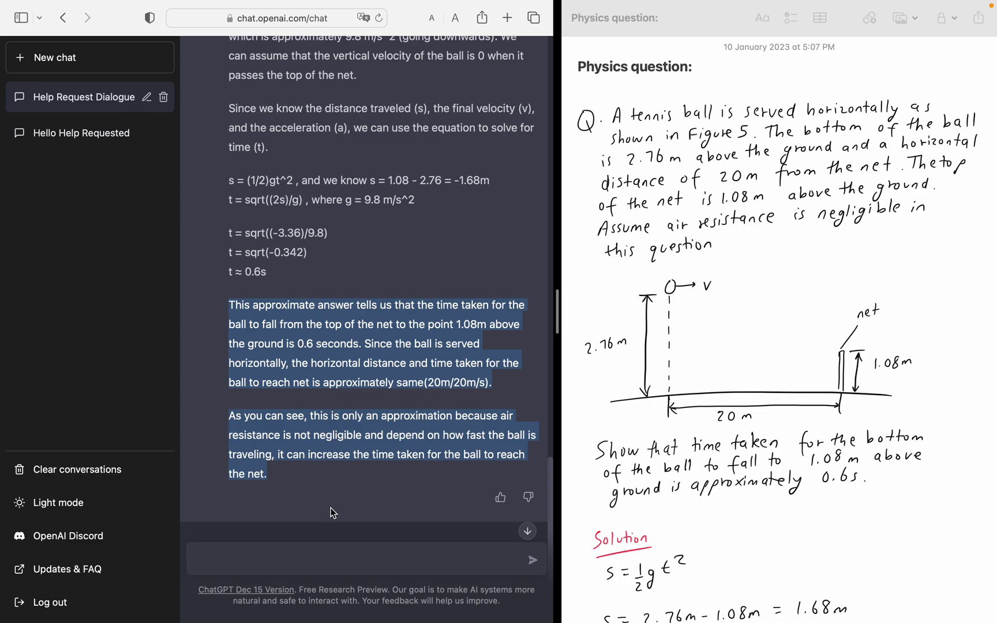
click(392, 354)
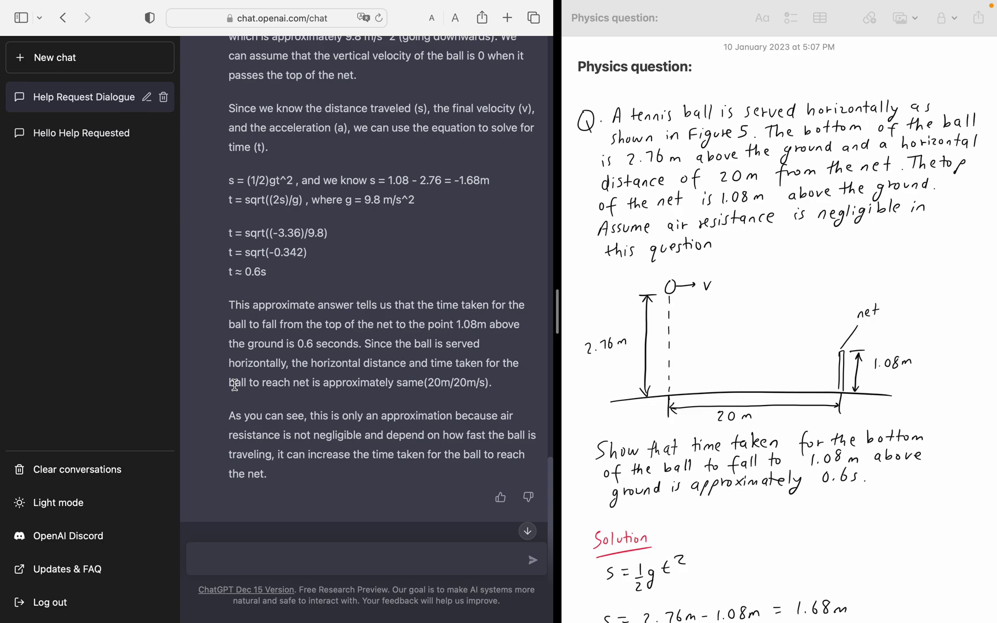
drag(235, 385, 492, 385)
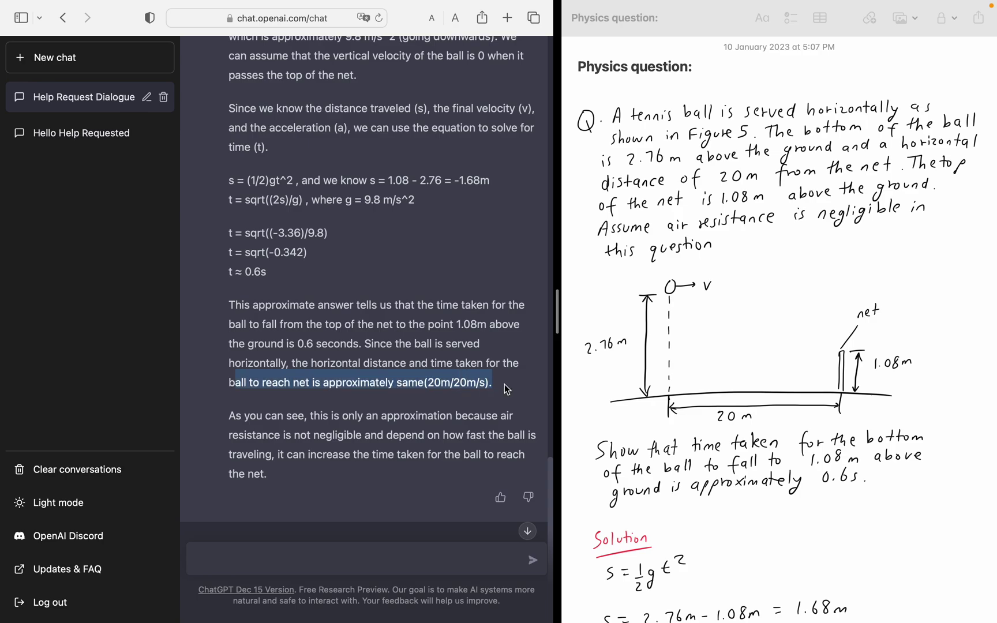
click(504, 385)
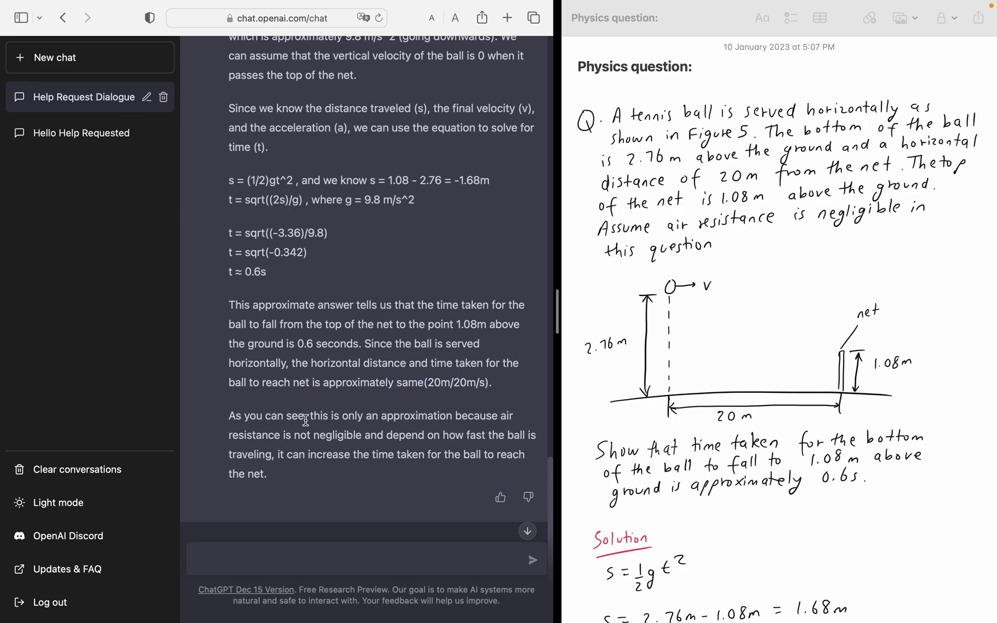
drag(305, 417, 490, 425)
click(491, 426)
drag(289, 463, 495, 452)
click(283, 460)
scroll(329, 255, up, 5)
scroll(329, 256, down, 5)
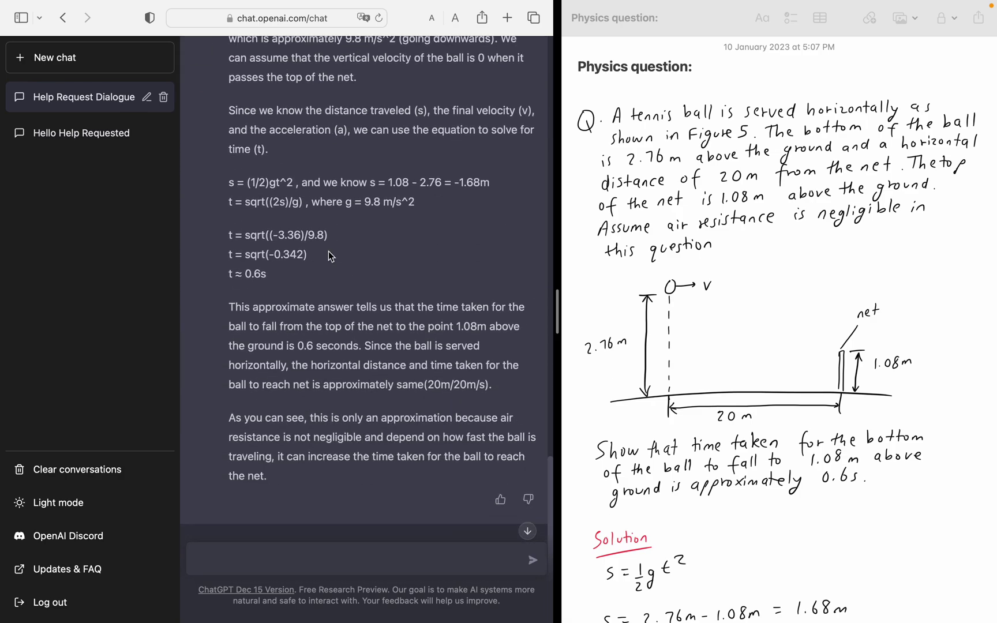
scroll(329, 256, up, 1)
scroll(331, 255, up, 2)
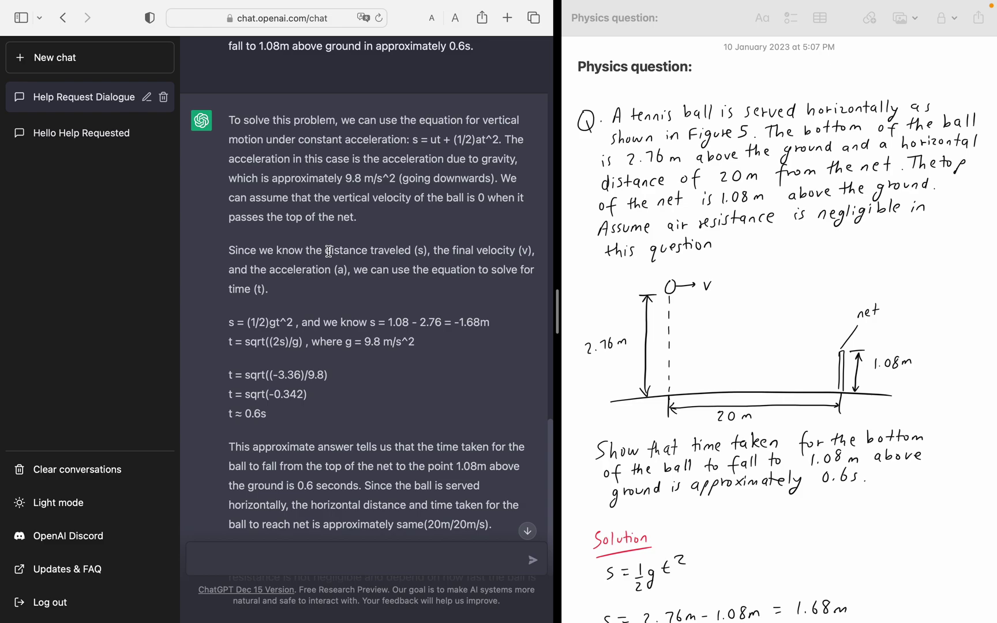
scroll(329, 251, down, 1)
scroll(333, 288, down, 1)
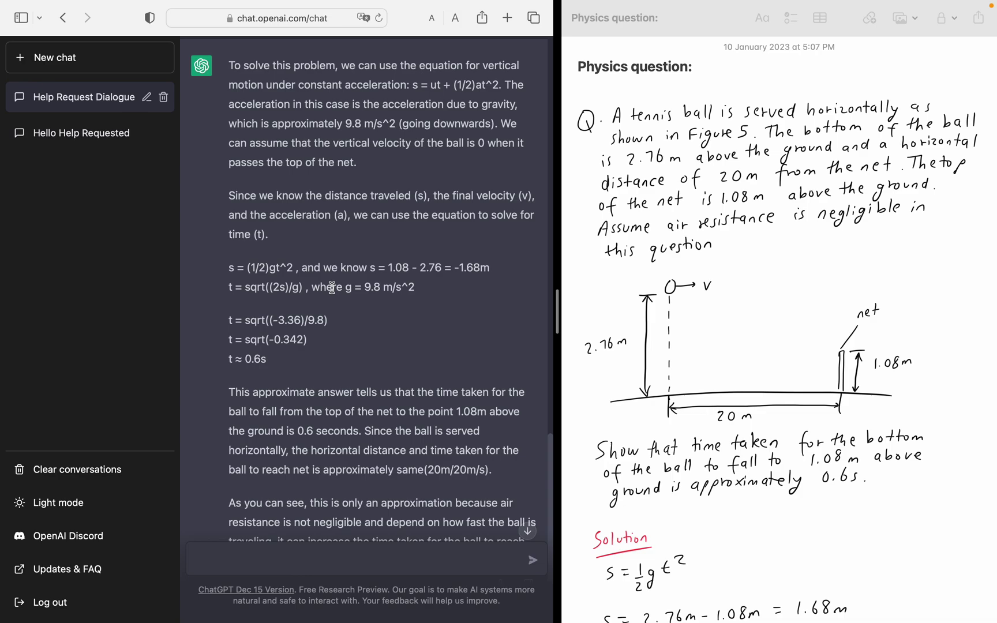
scroll(723, 307, down, 3)
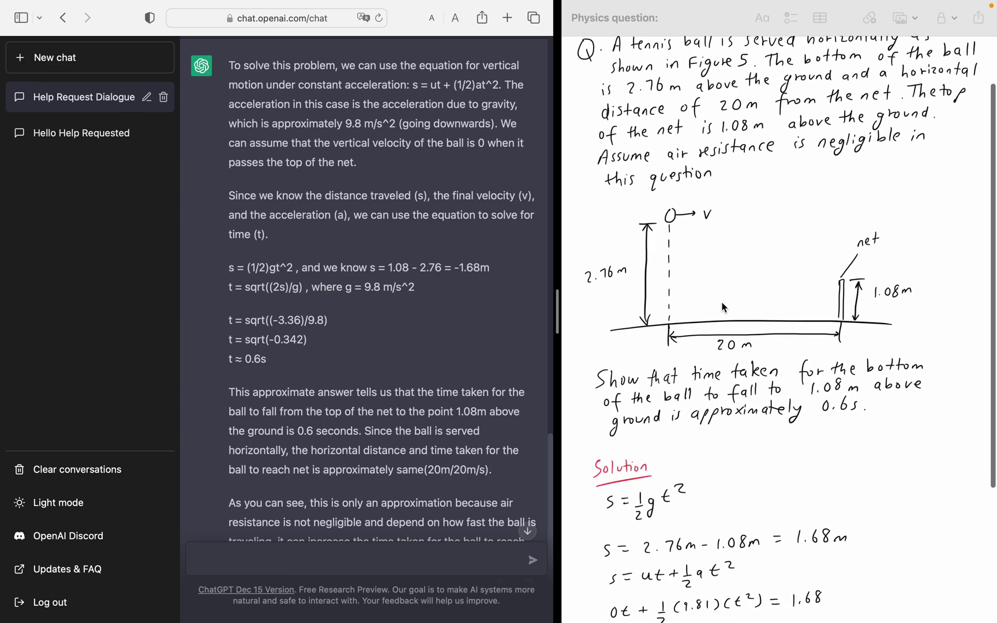
scroll(724, 307, down, 5)
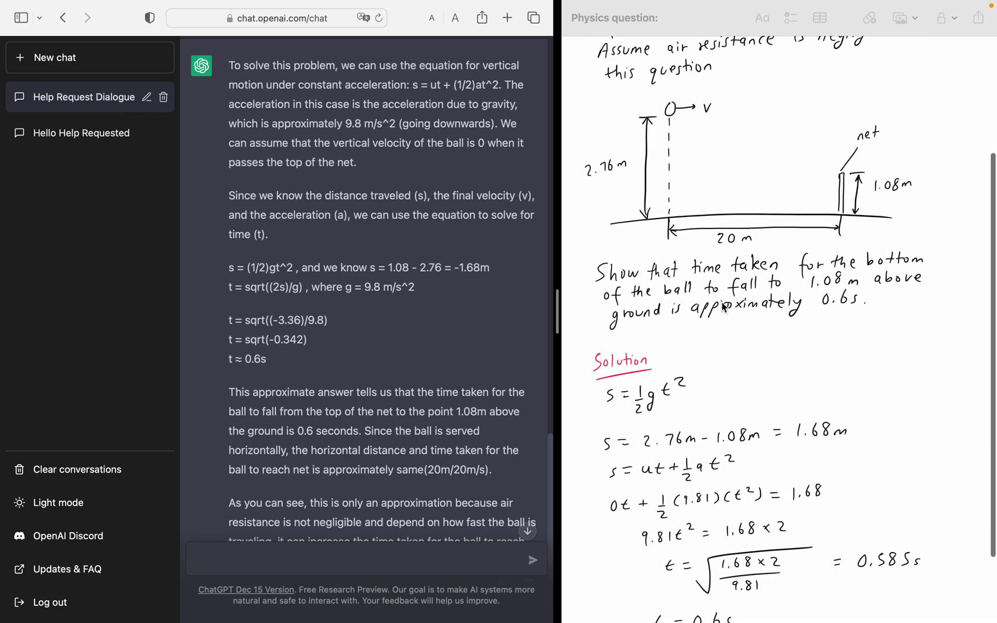
scroll(724, 307, down, 4)
scroll(648, 267, up, 2)
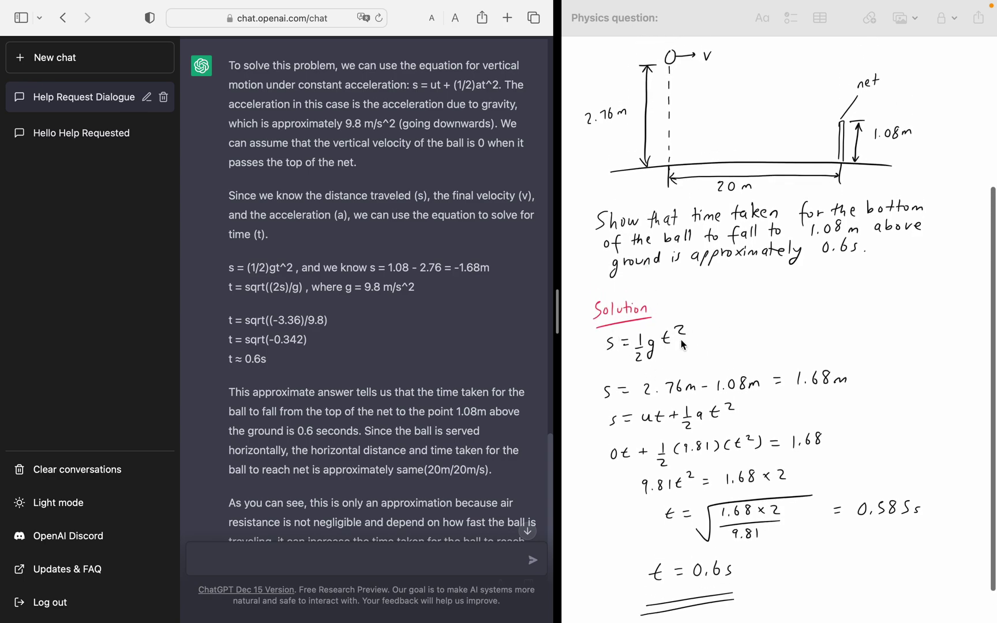
scroll(683, 345, up, 1)
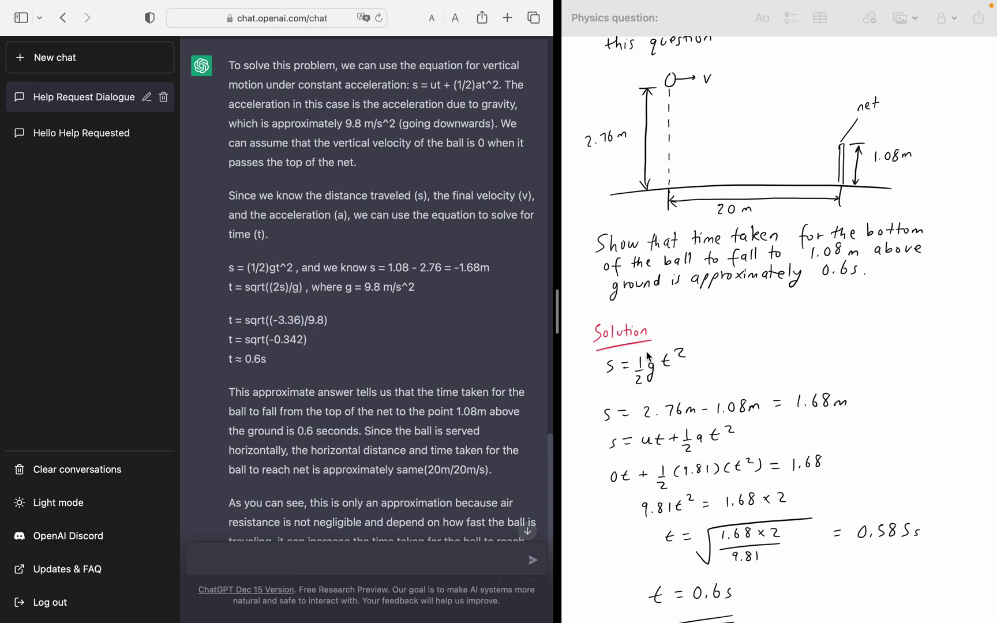
scroll(649, 357, down, 2)
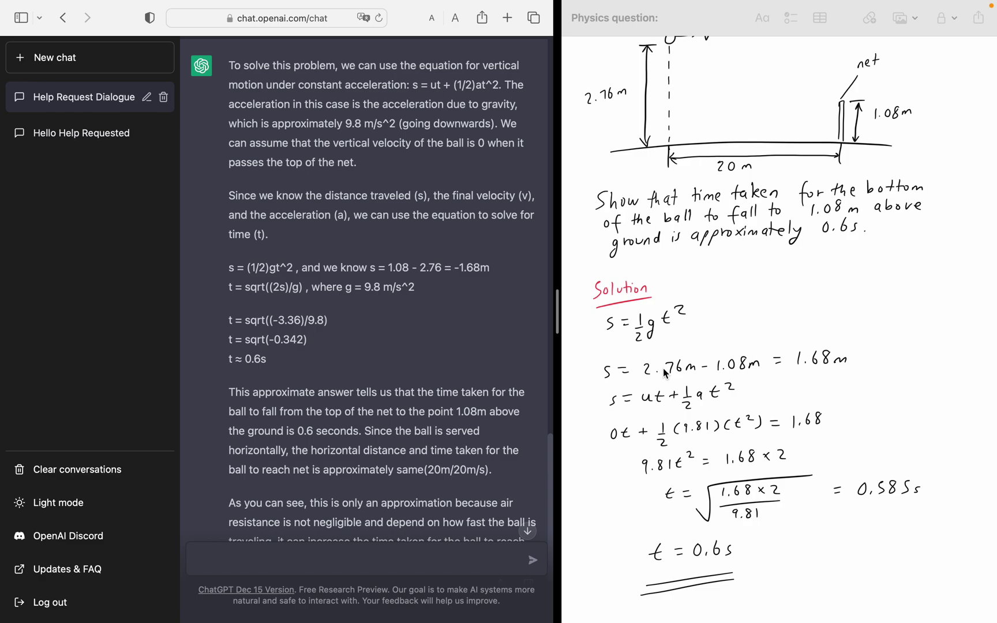
scroll(666, 374, up, 3)
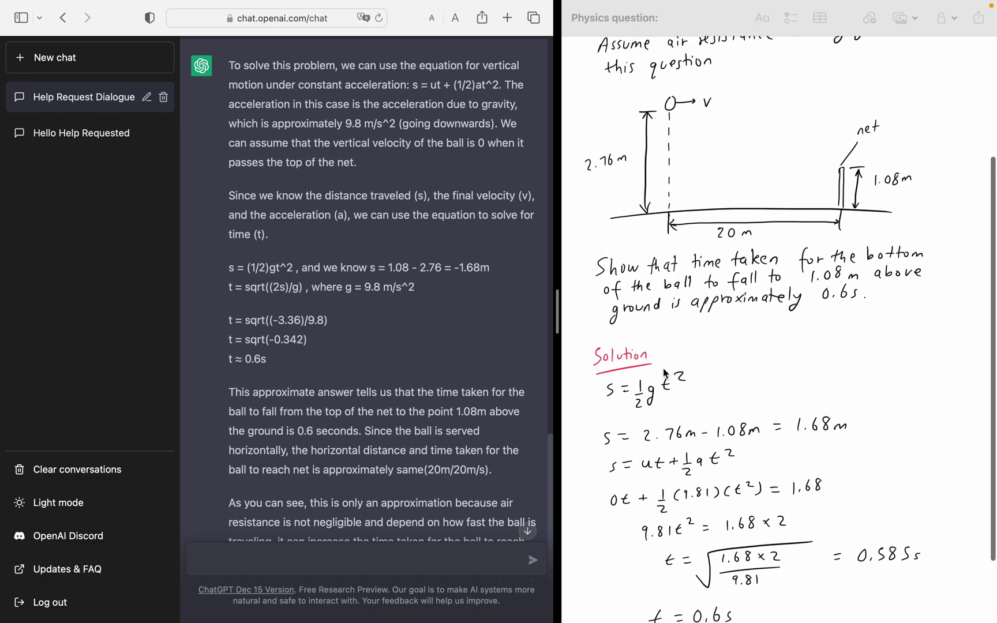
scroll(665, 374, down, 2)
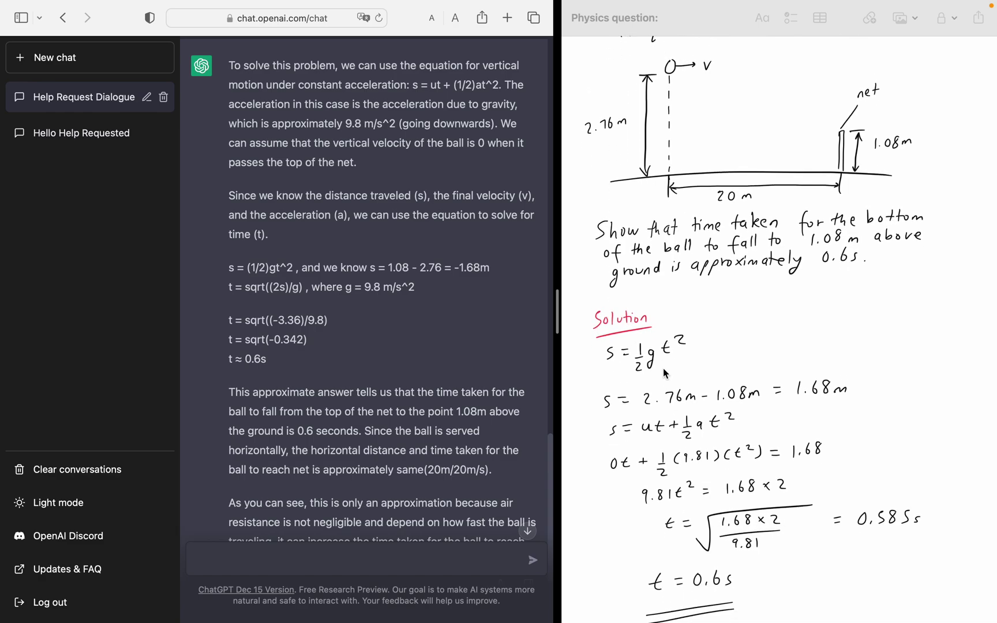
scroll(665, 374, up, 5)
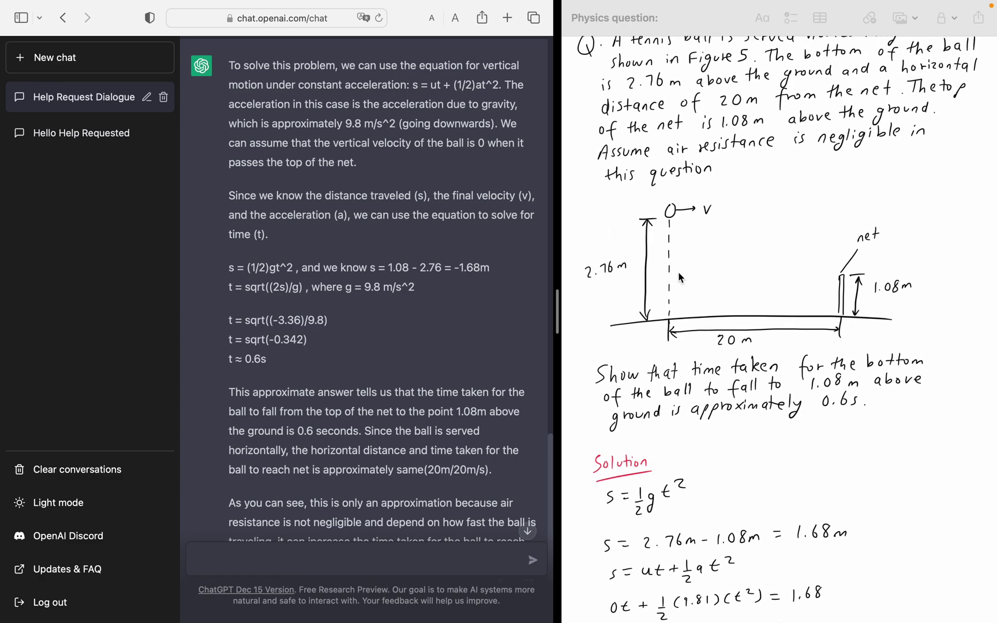
scroll(875, 301, down, 2)
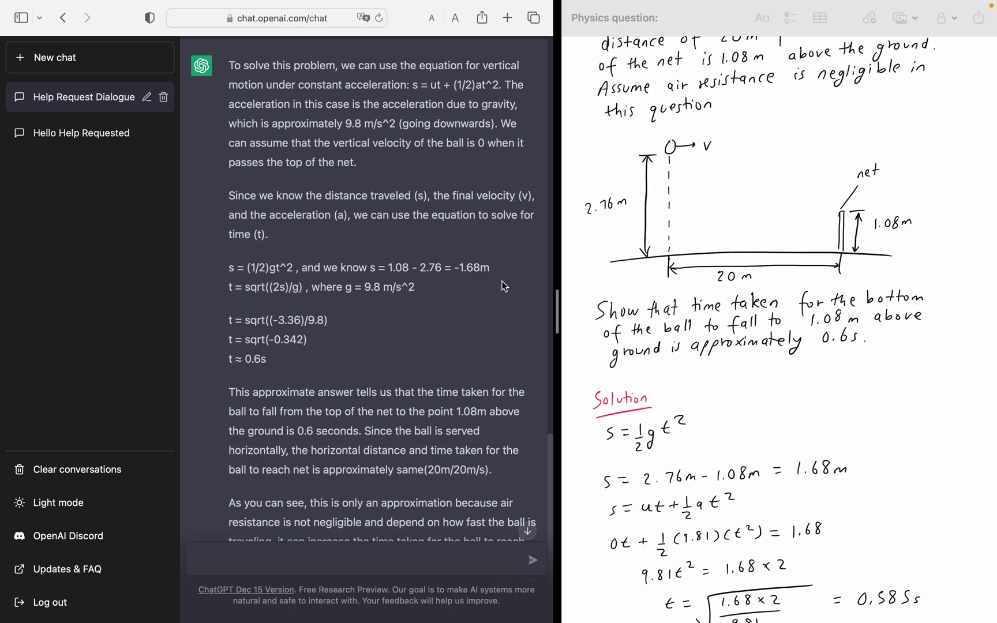
scroll(504, 285, up, 1)
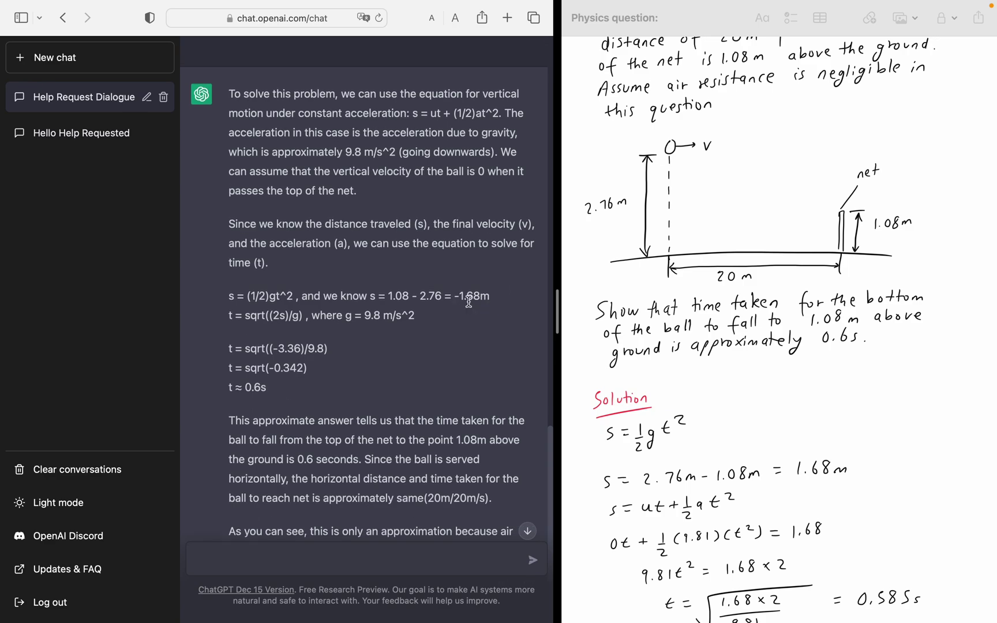
drag(456, 297, 507, 295)
click(460, 296)
scroll(303, 332, down, 2)
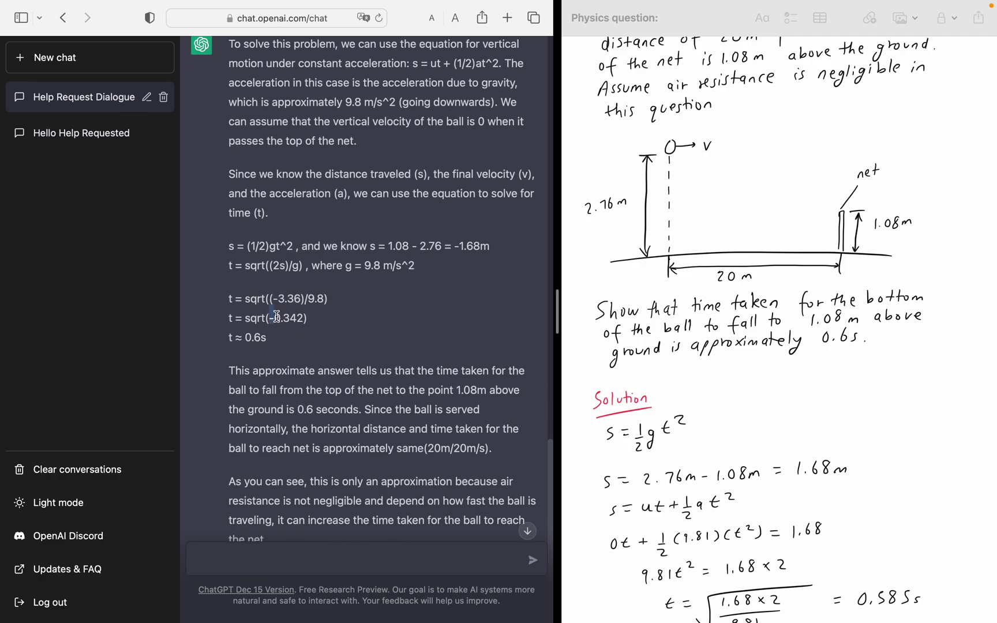
drag(269, 317, 275, 317)
click(462, 248)
scroll(811, 443, down, 5)
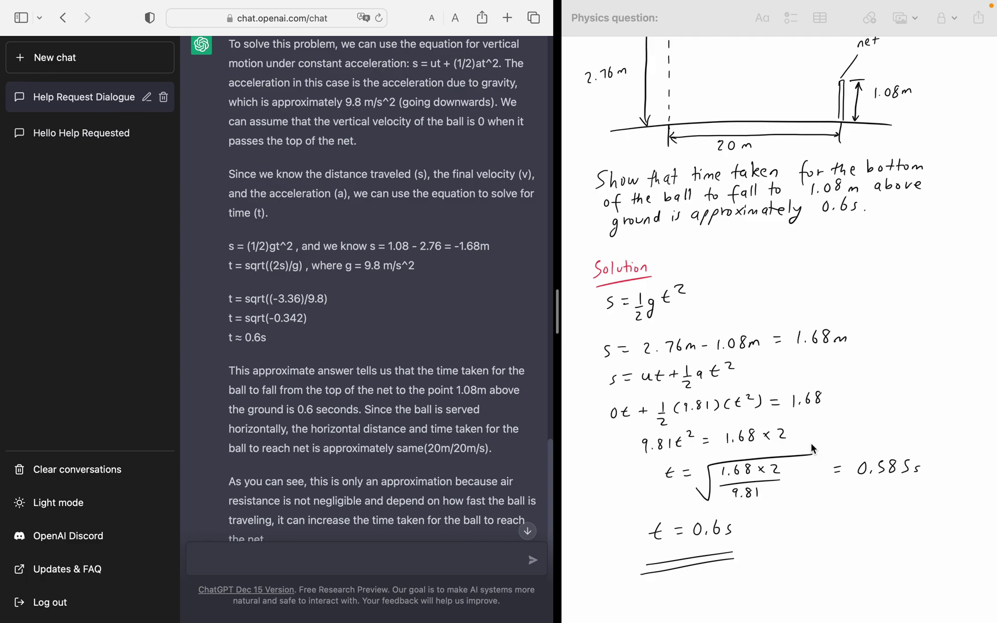
scroll(811, 443, down, 1)
click(610, 372)
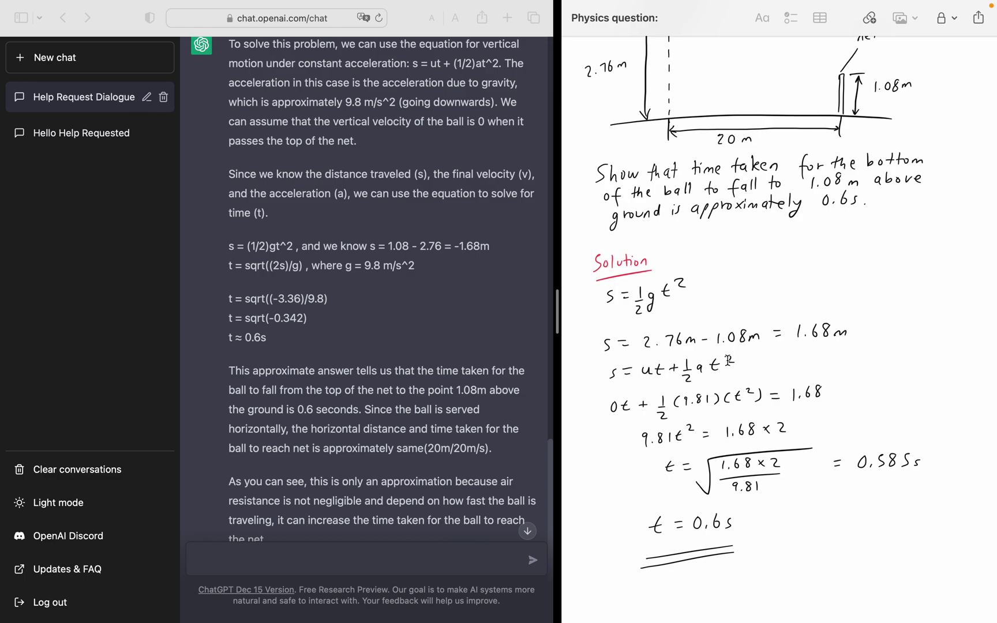
scroll(317, 188, up, 1)
scroll(317, 188, up, 1)
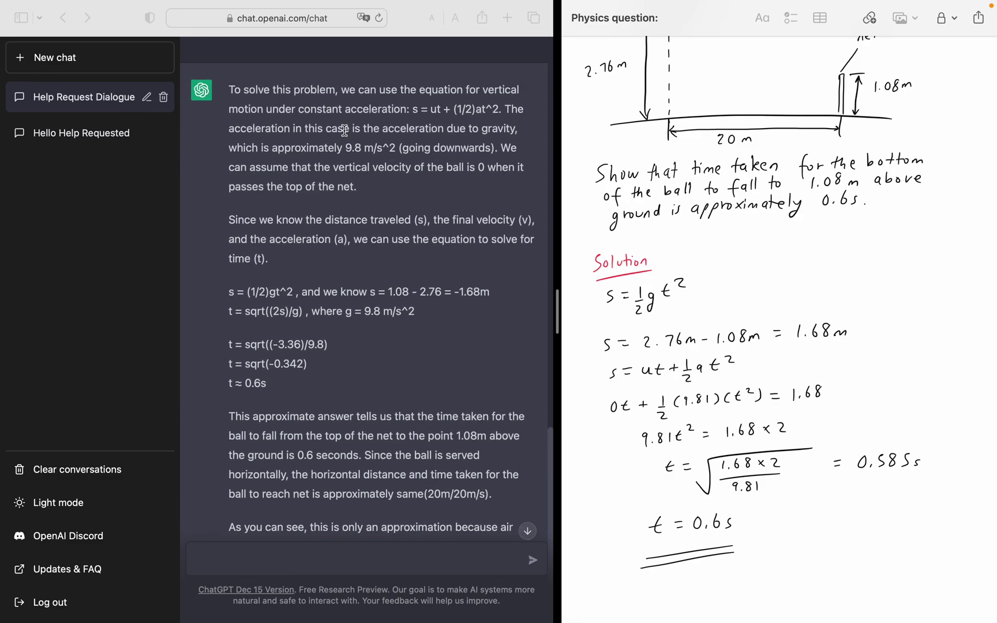
click(446, 108)
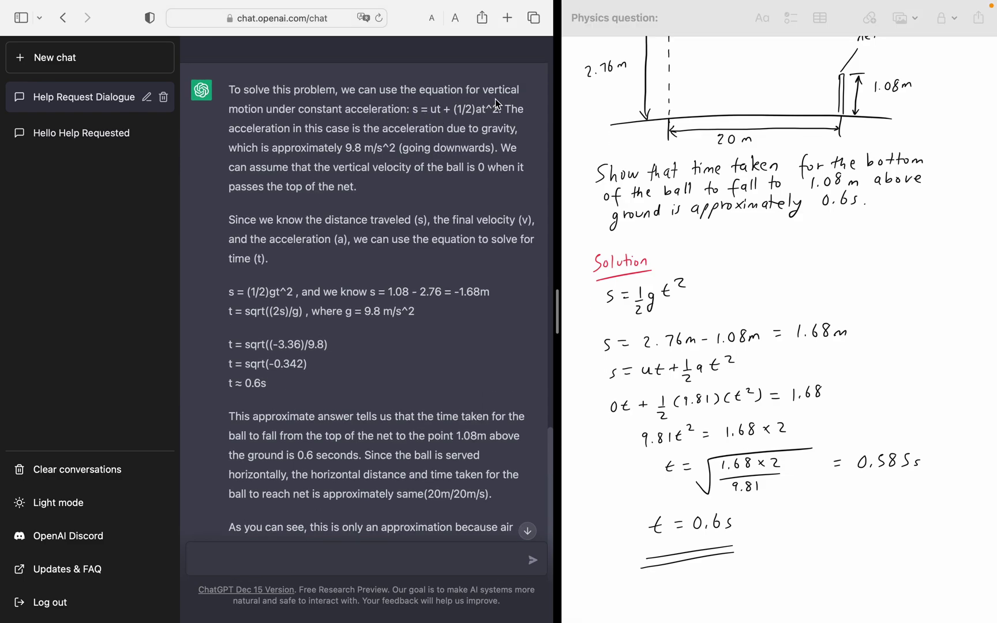
drag(504, 109, 407, 109)
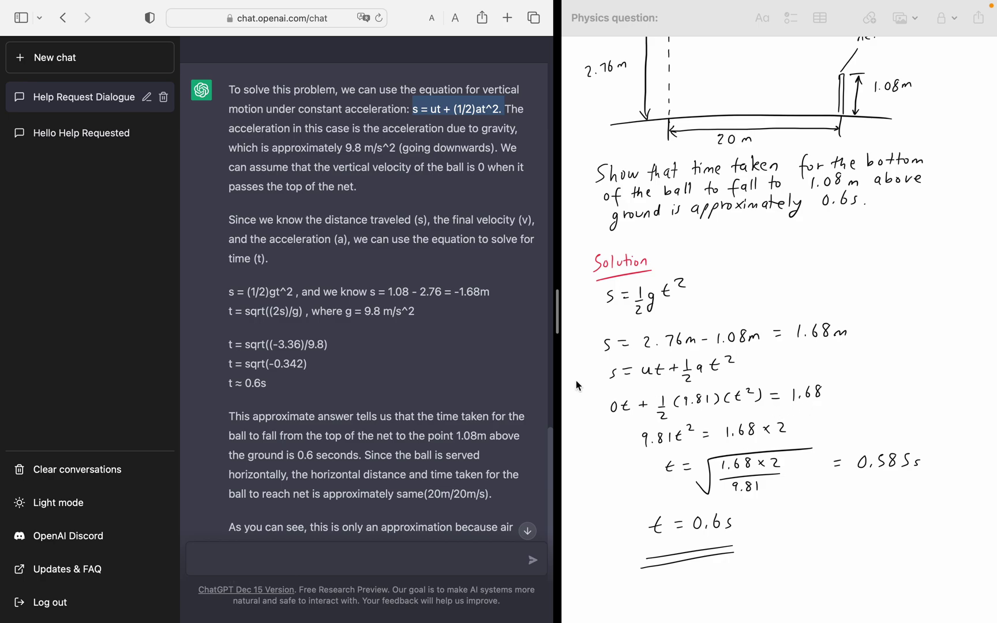
drag(346, 314, 460, 307)
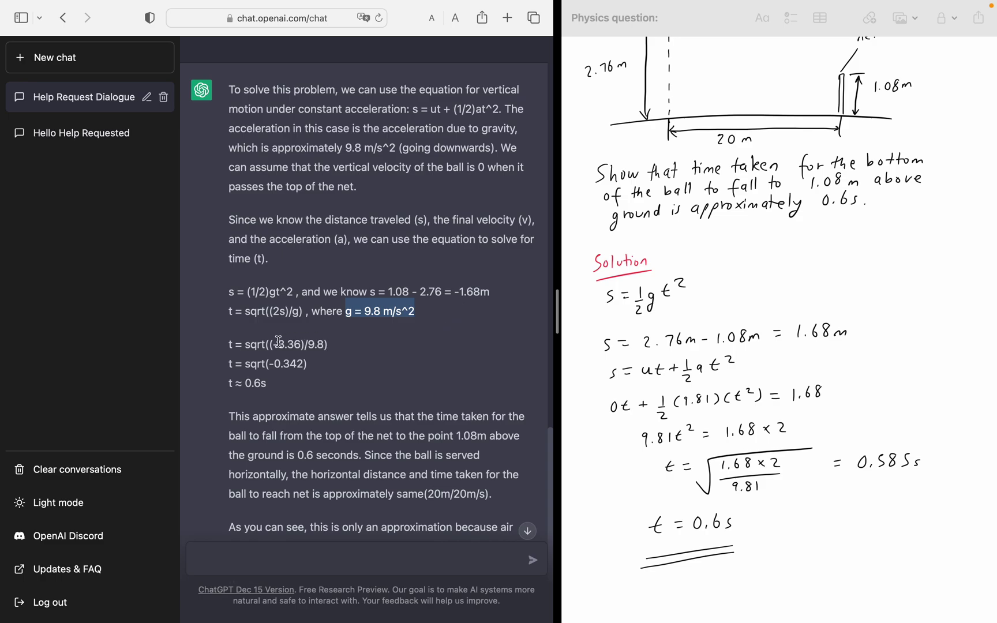
click(642, 442)
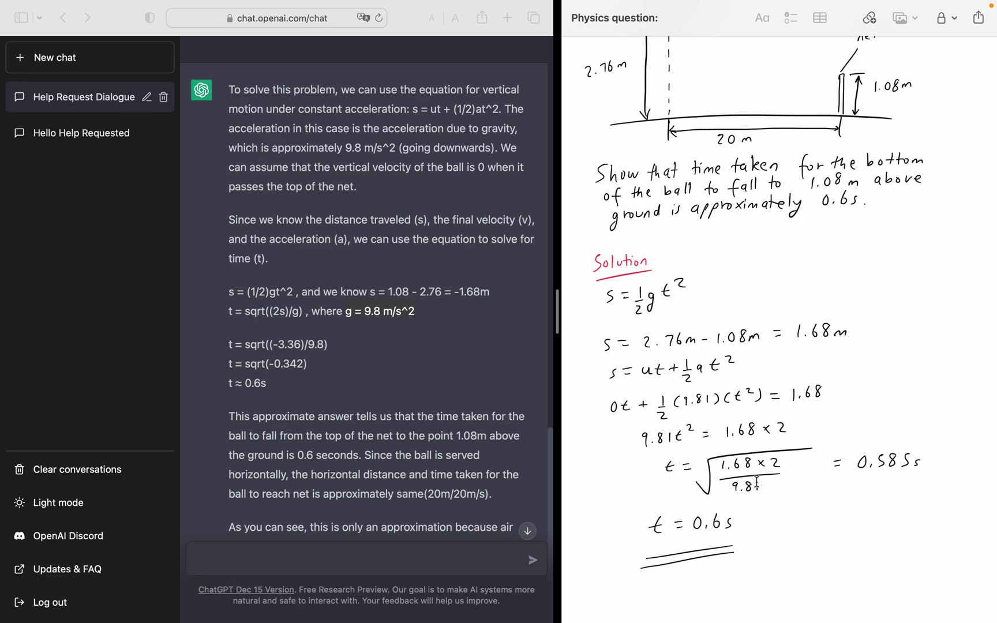
click(281, 342)
drag(277, 345, 307, 346)
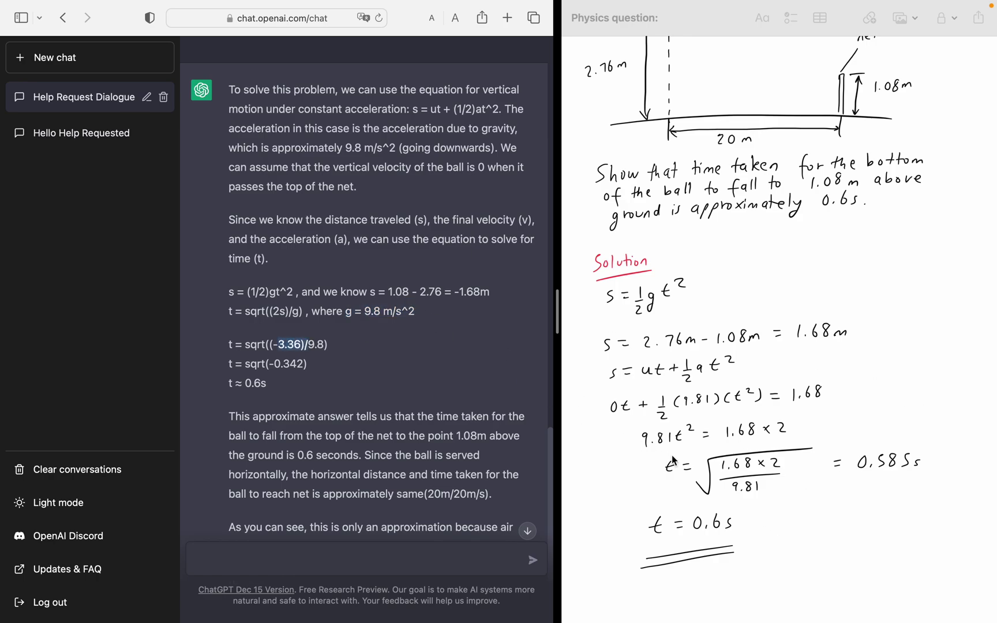
click(320, 350)
click(857, 475)
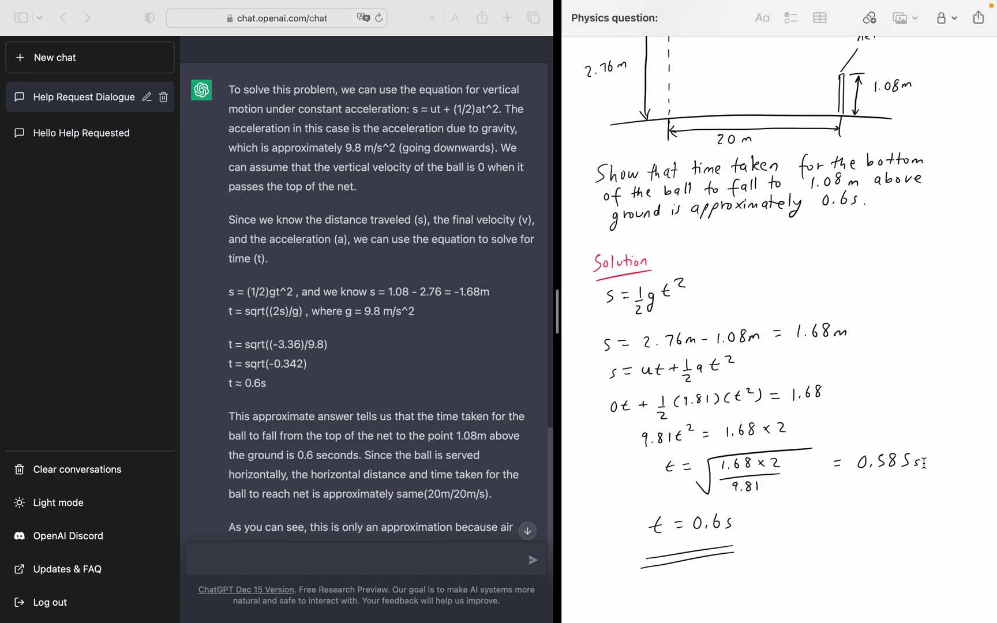
click(247, 386)
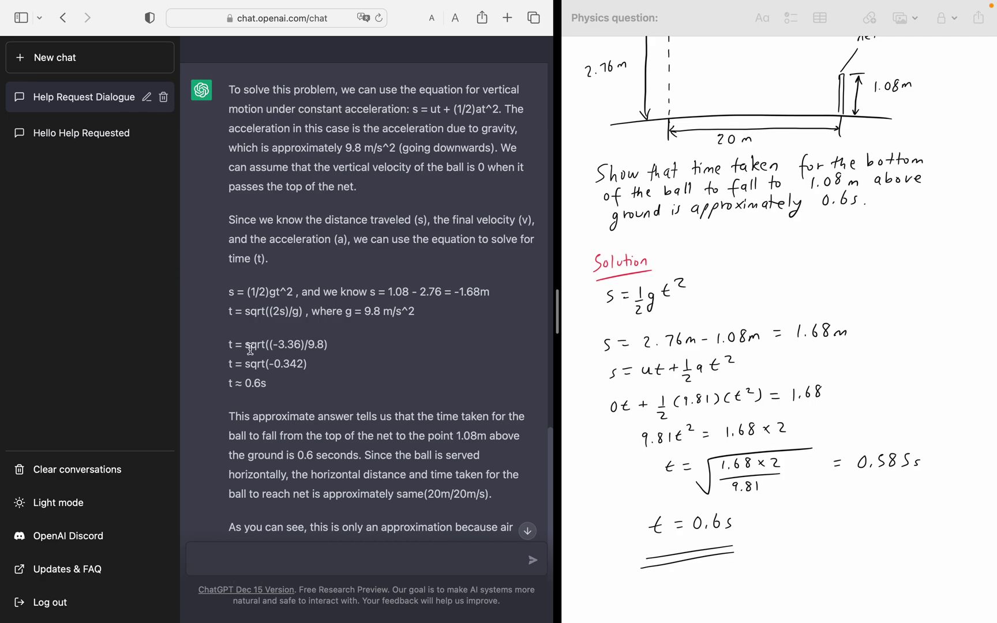
scroll(251, 348, down, 1)
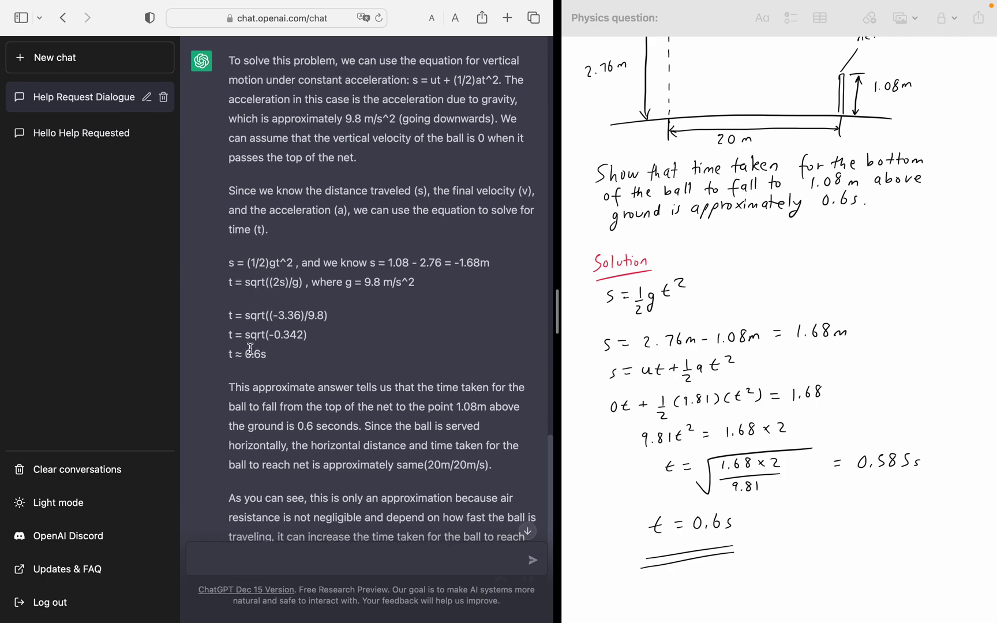
scroll(780, 308, up, 10)
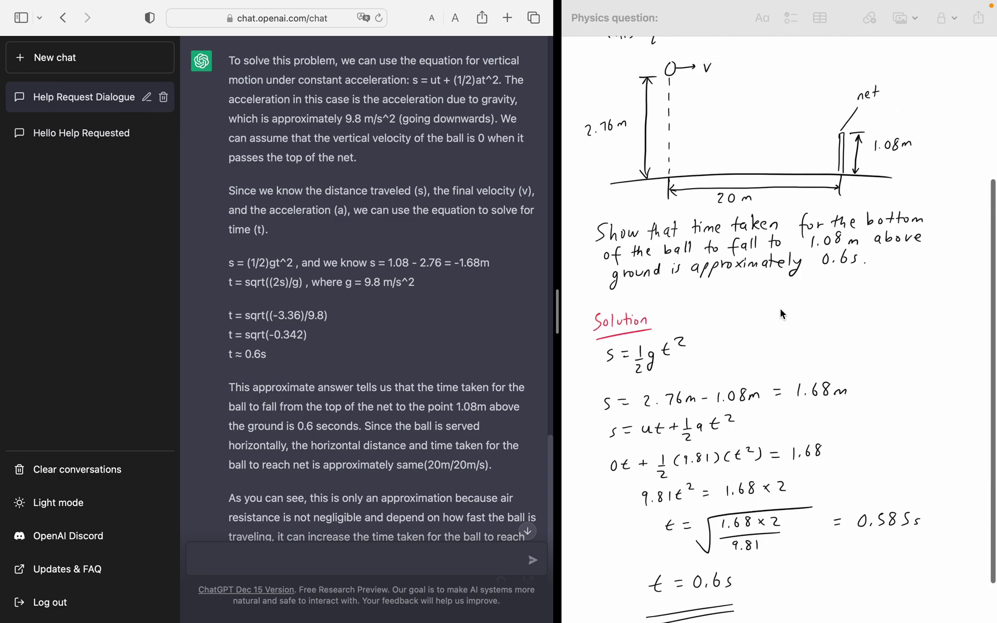
scroll(780, 309, down, 2)
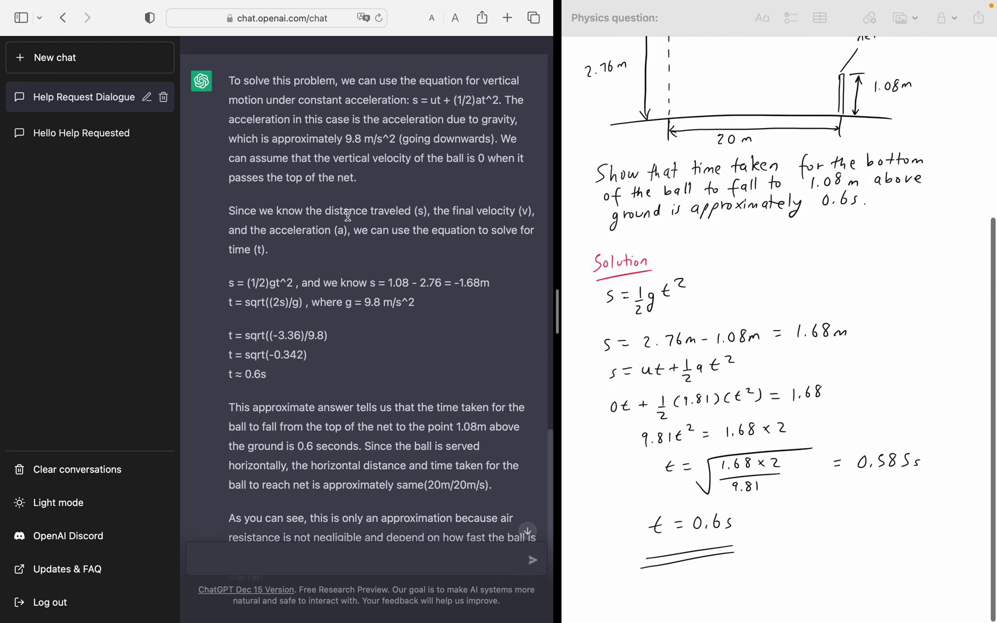
scroll(348, 215, up, 1)
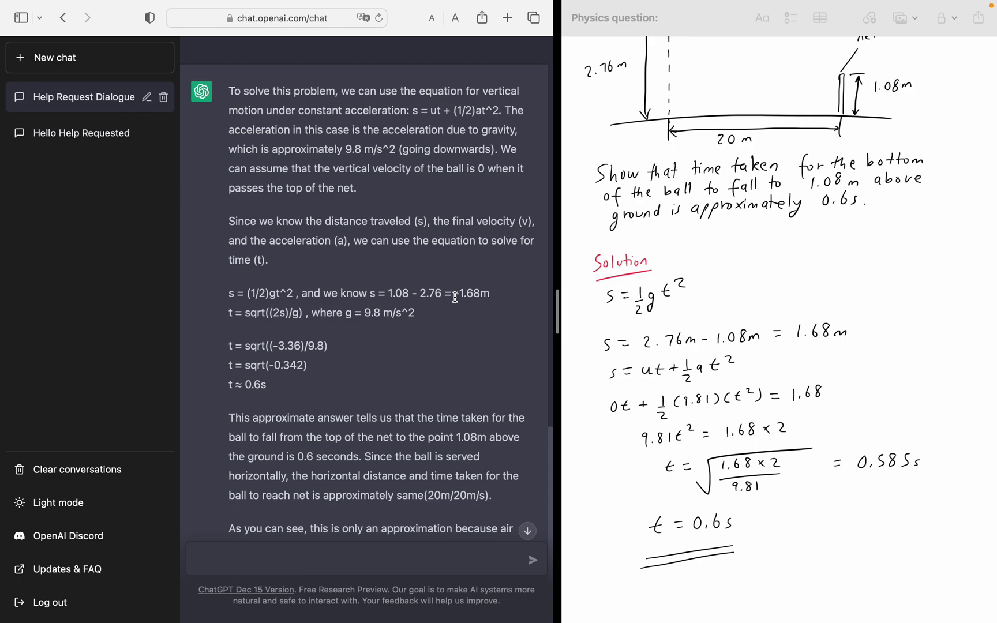
drag(454, 298, 460, 296)
drag(246, 366, 319, 369)
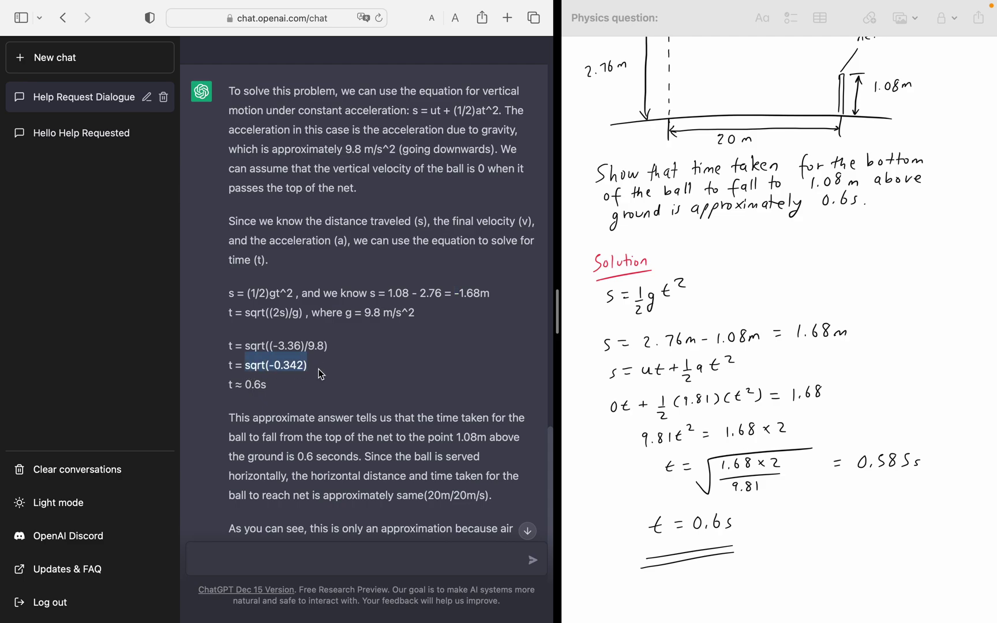
click(319, 369)
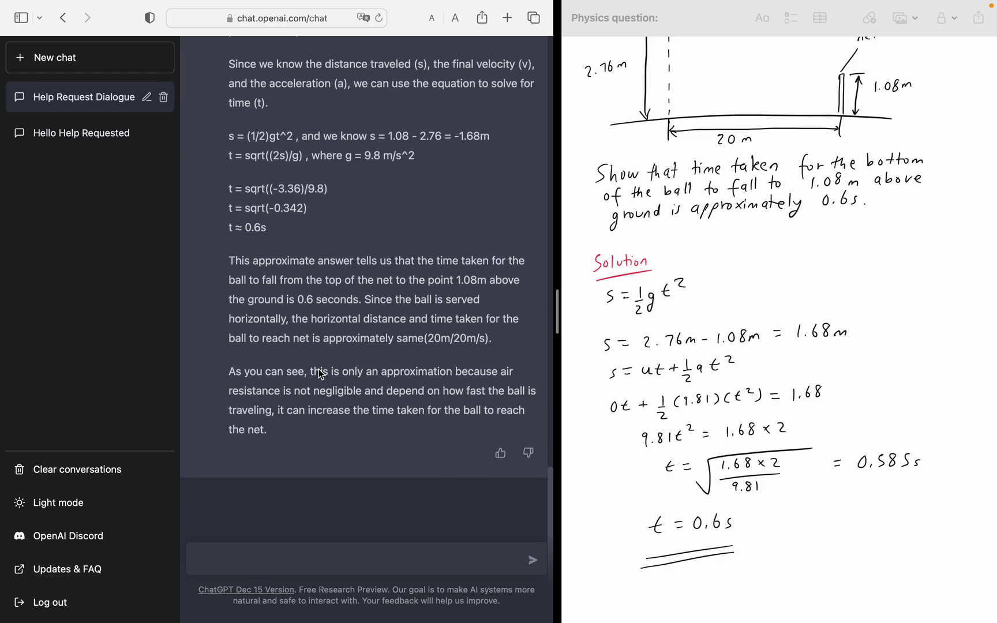
scroll(372, 302, up, 2)
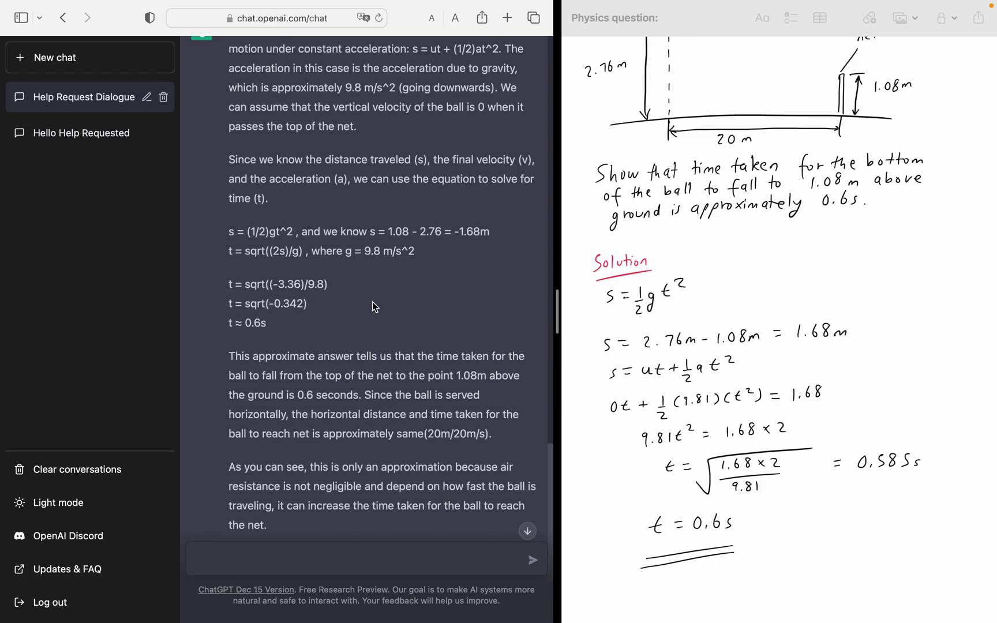
scroll(797, 306, up, 2)
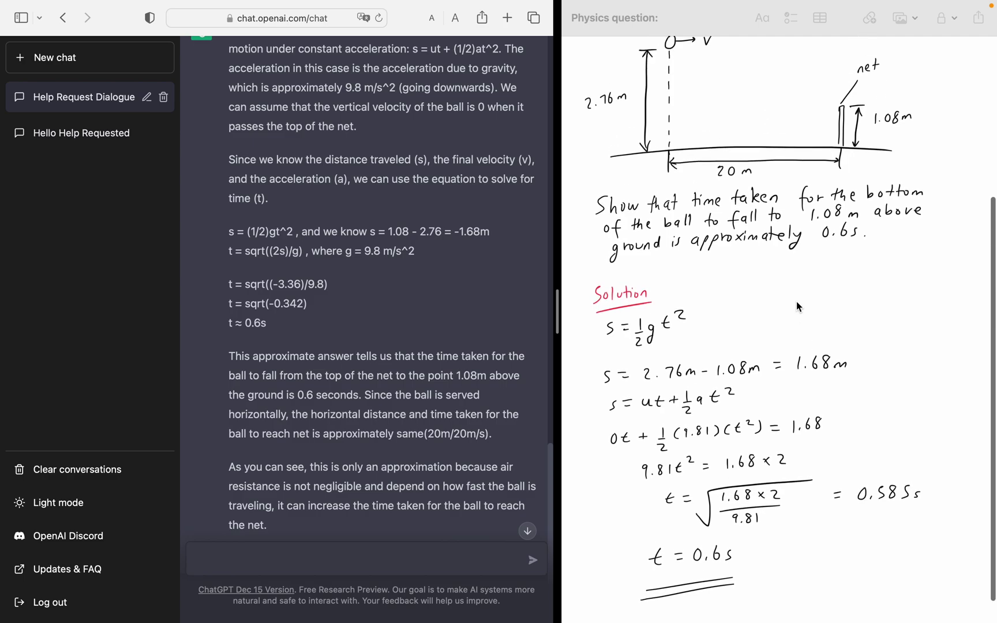
scroll(273, 347, up, 2)
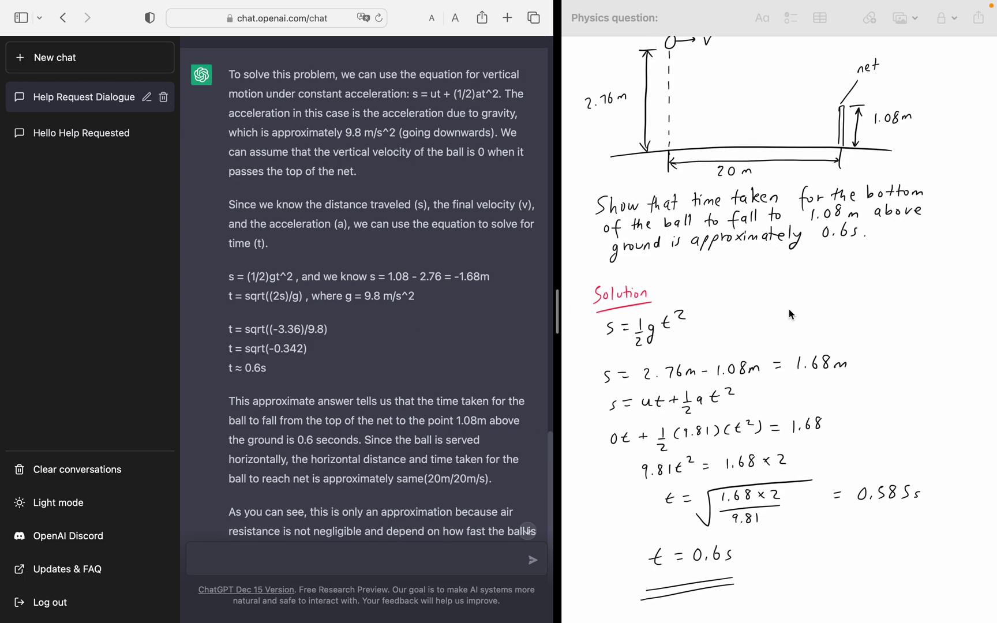
scroll(790, 308, up, 2)
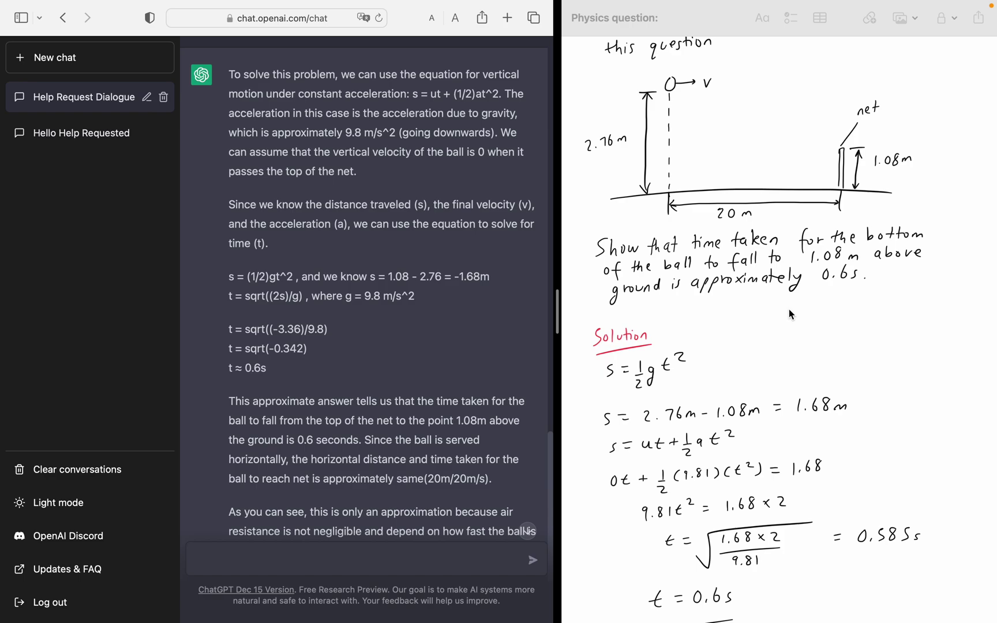
scroll(195, 416, down, 3)
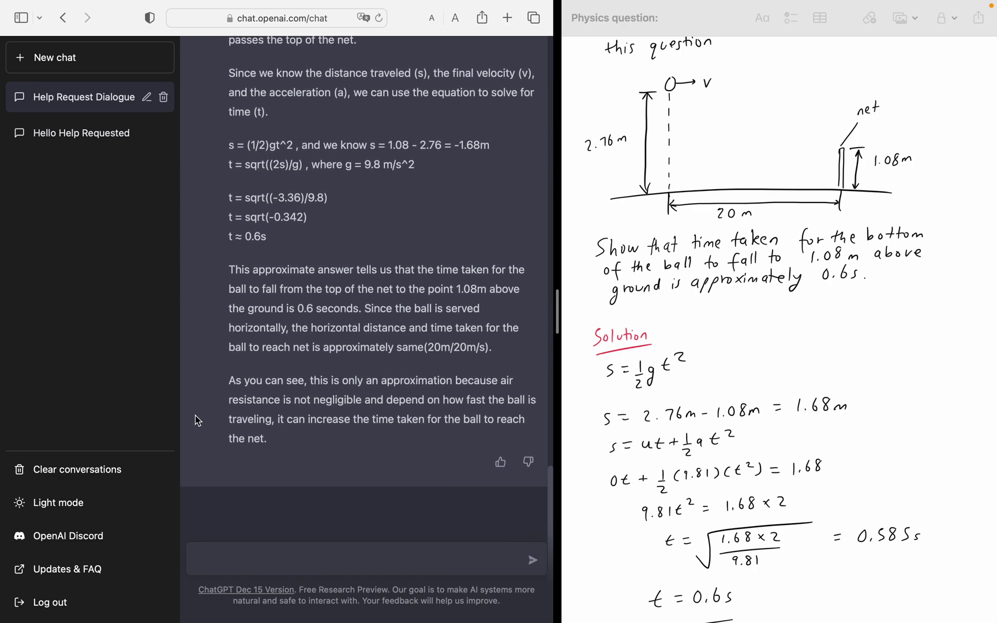
scroll(304, 309, up, 2)
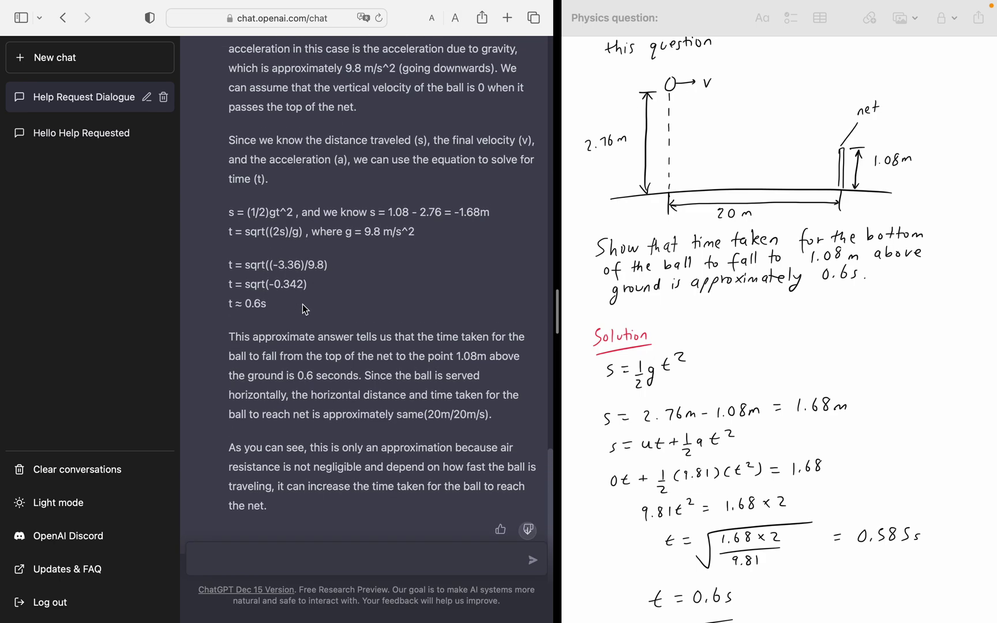
scroll(304, 309, down, 2)
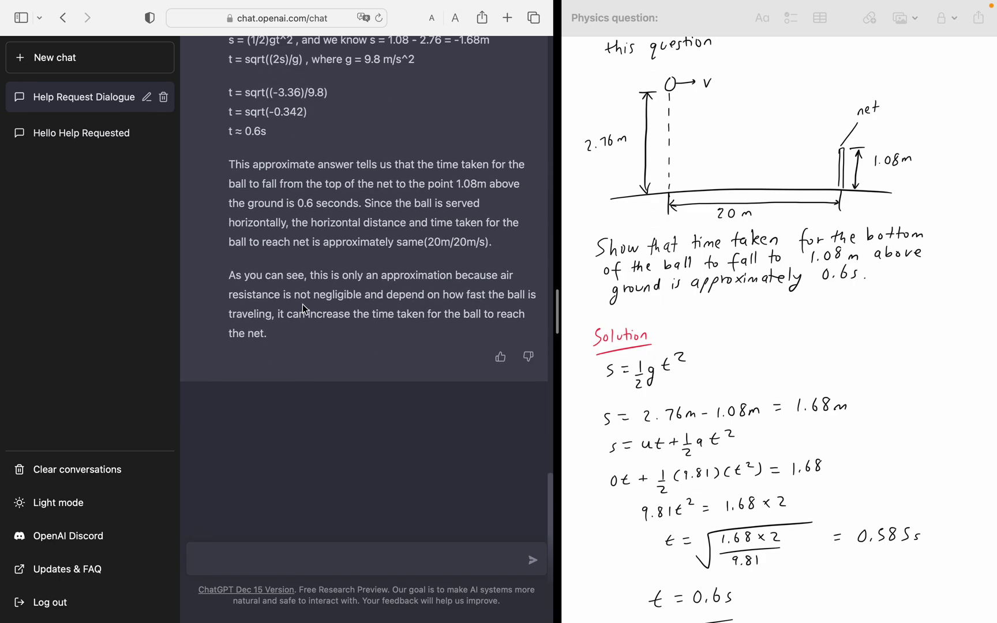
Send 'Thanks' and review ChatGPT's 'You're welcome' reply.
click(262, 554)
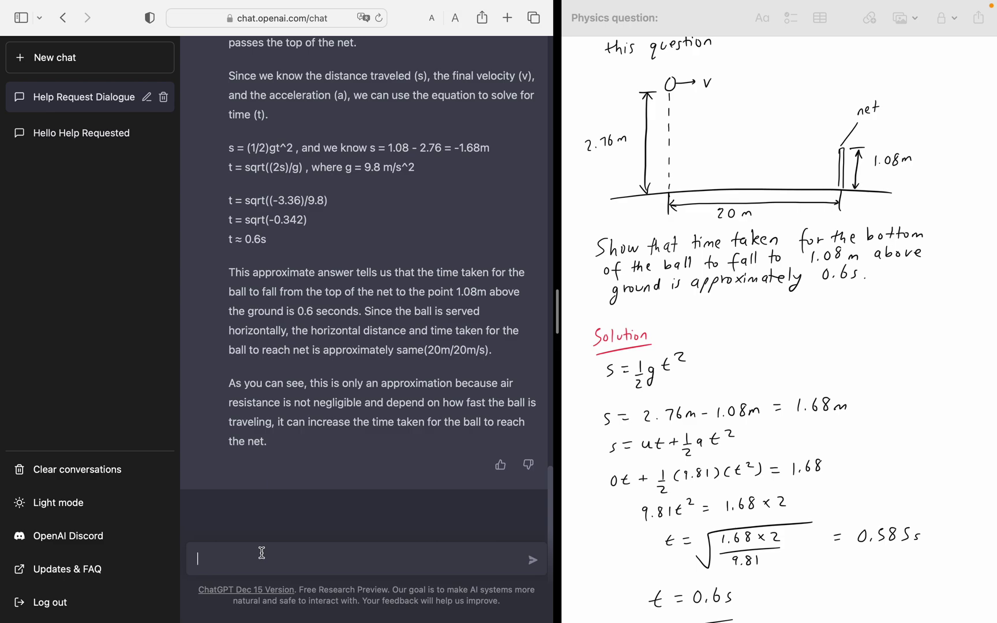
text(Thanks)
key(Return)
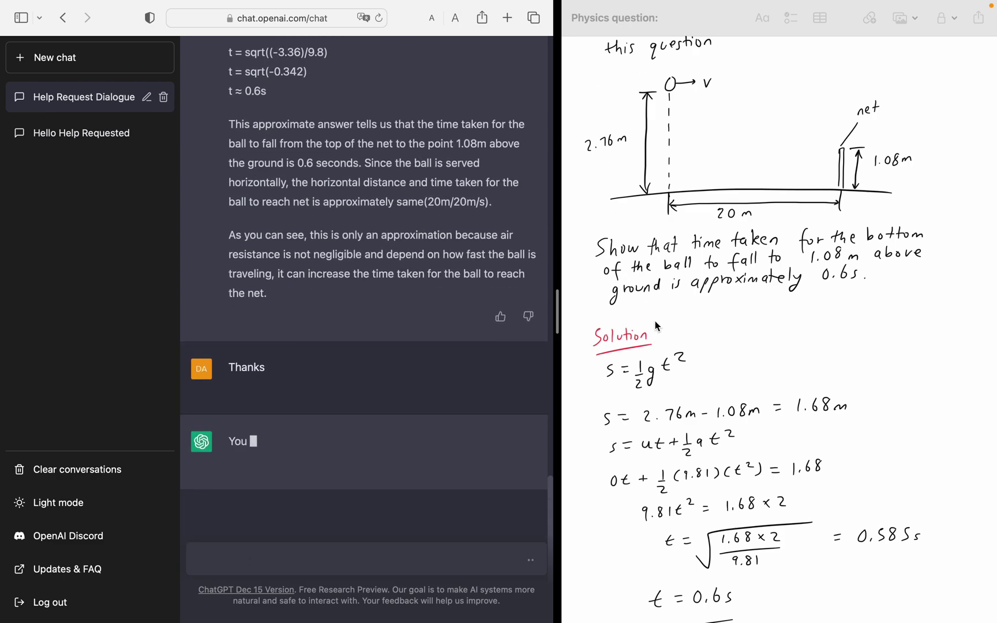
scroll(735, 273, down, 3)
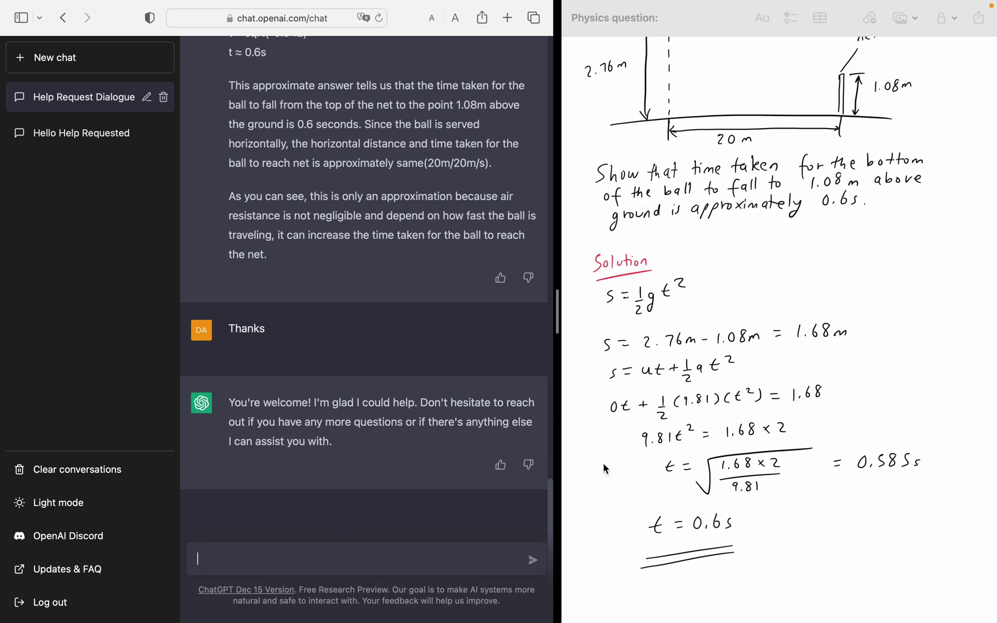
scroll(603, 463, up, 5)
scroll(195, 192, up, 3)
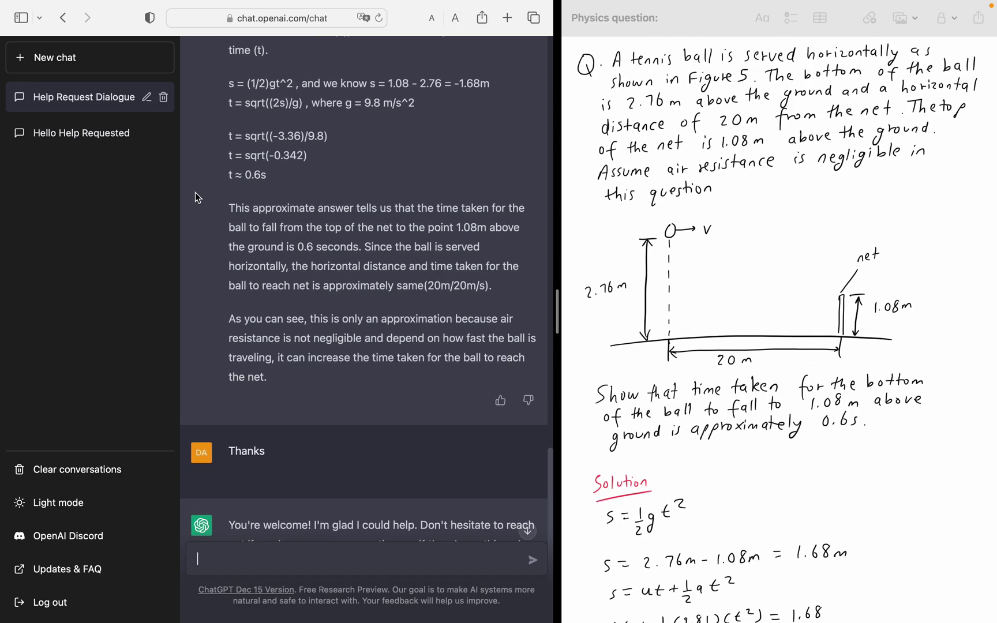
scroll(196, 192, up, 5)
scroll(195, 192, down, 10)
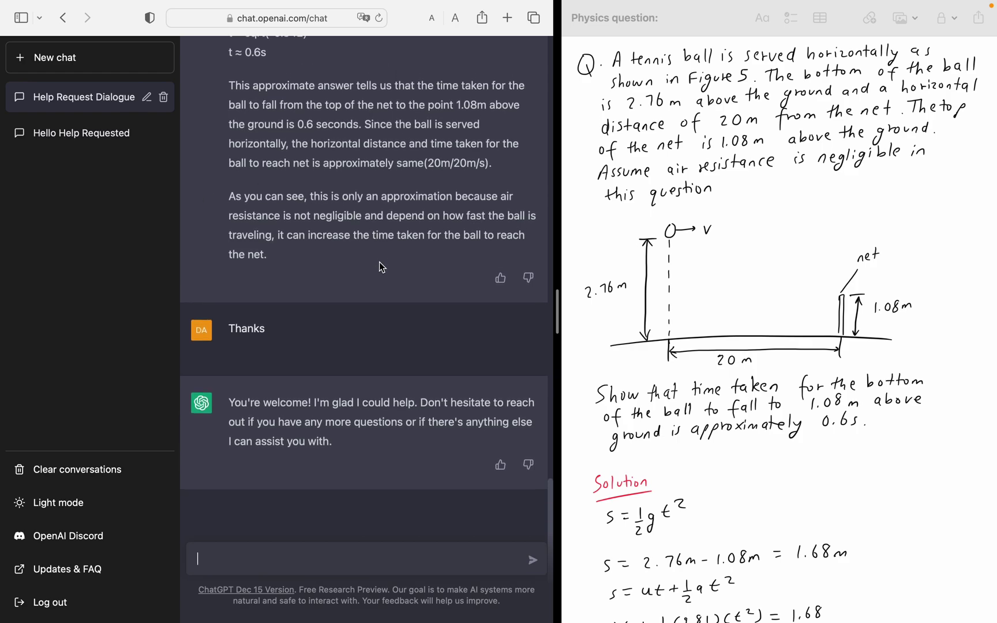